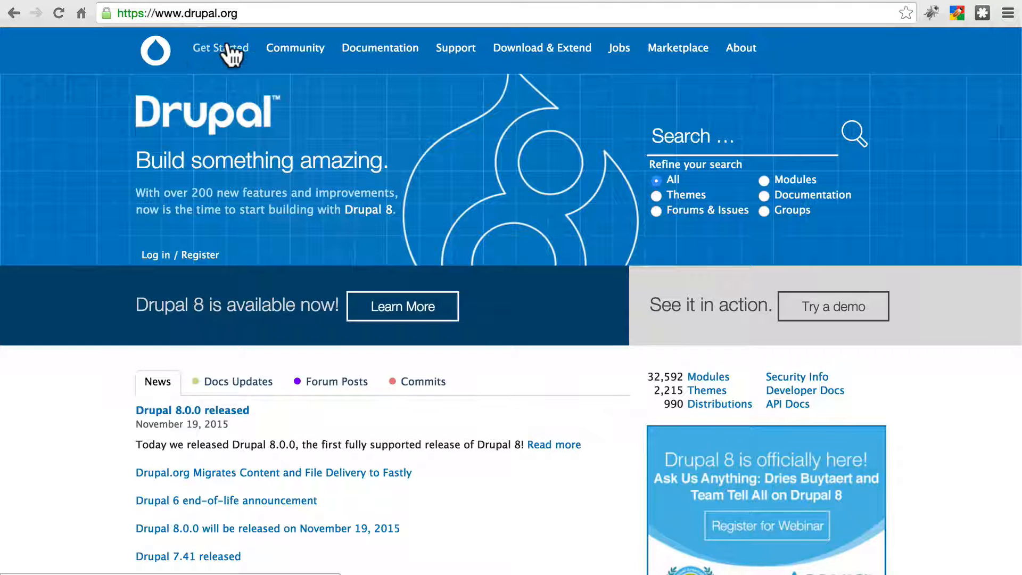
Step: Open the drupal.org themes listing and filter it to themes with 8.x core compatibility
{"action": "left_click", "coordinate": [558, 49]}
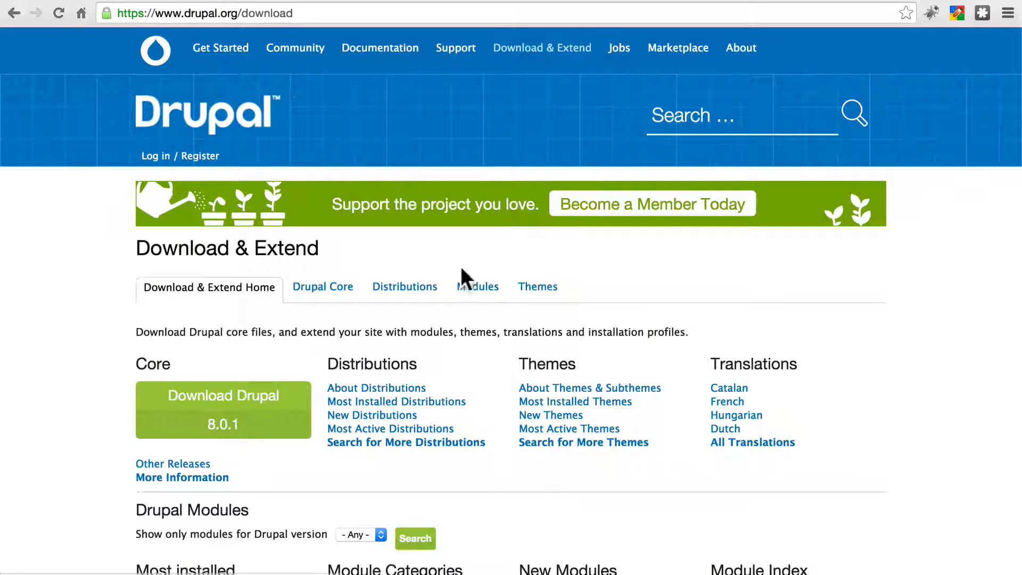
{"action": "left_click", "coordinate": [540, 288]}
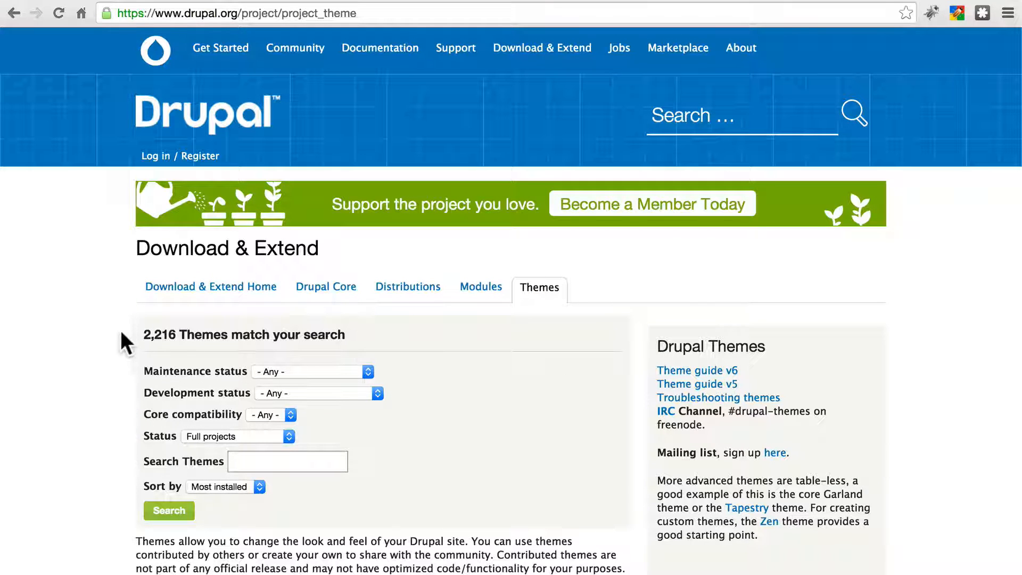
{"action": "scroll", "coordinate": [556, 394], "scroll_direction": "down", "scroll_amount": 2}
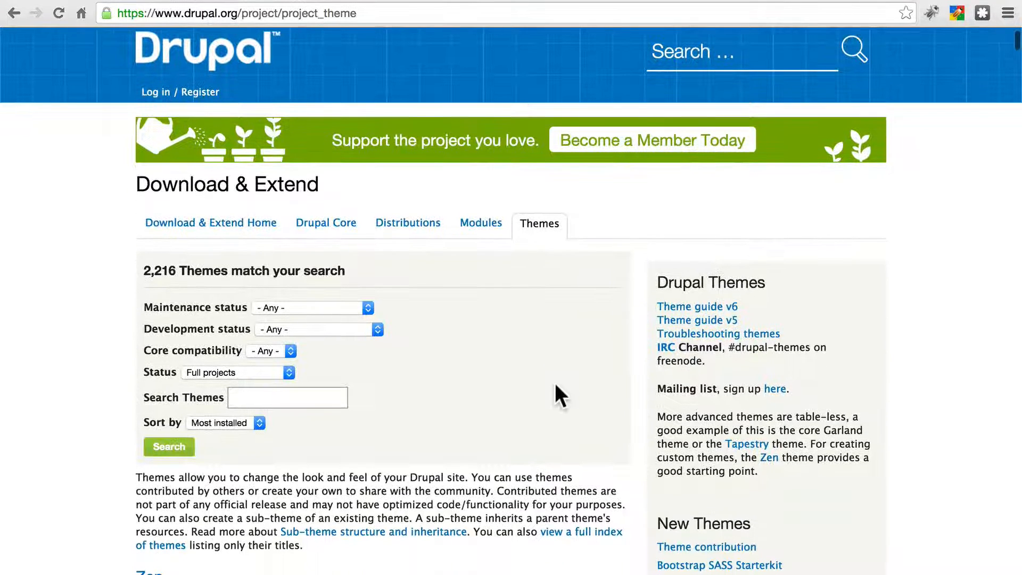
{"action": "scroll", "coordinate": [555, 385], "scroll_direction": "up", "scroll_amount": 1}
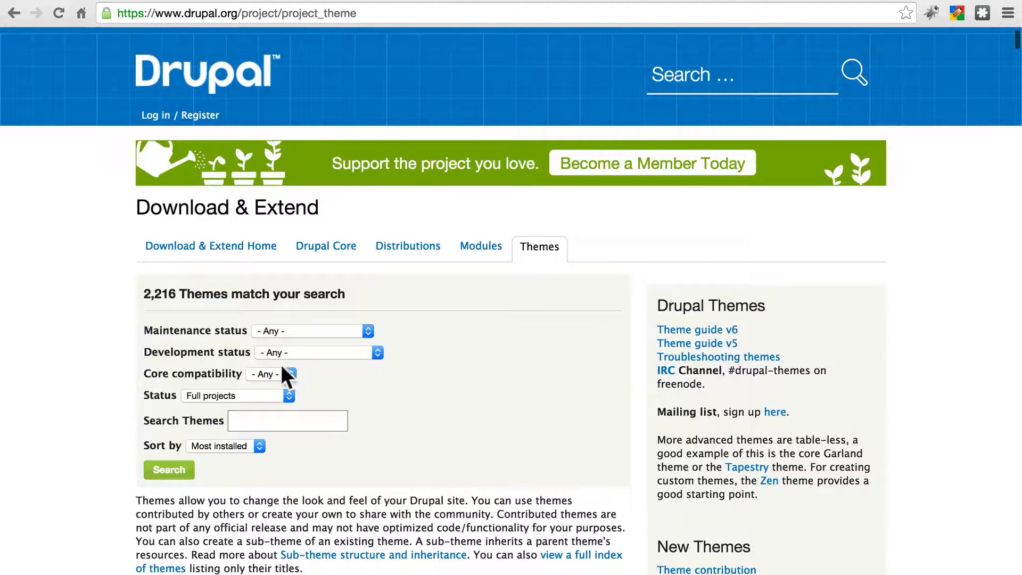
{"action": "left_click", "coordinate": [269, 376]}
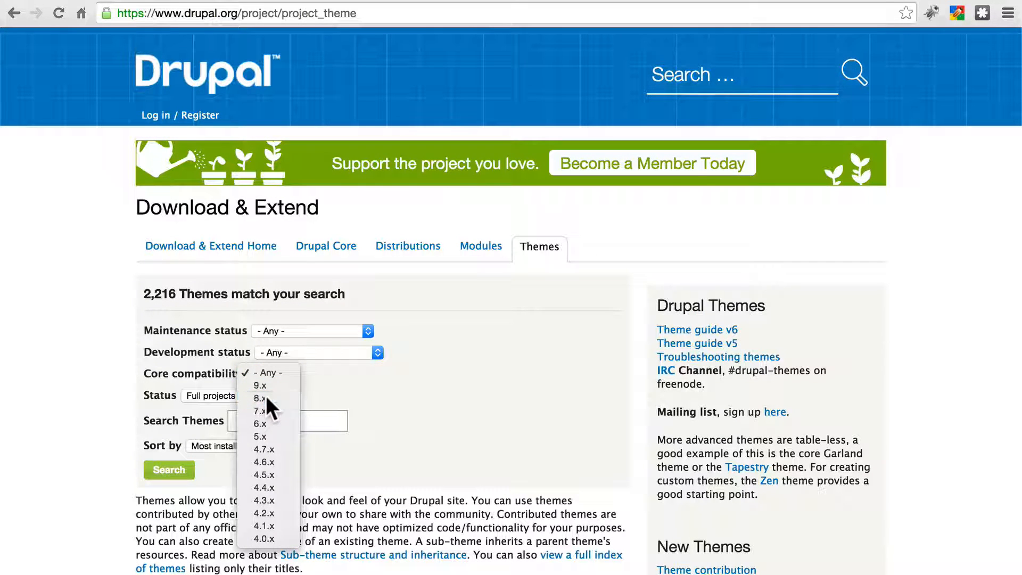
{"action": "left_click", "coordinate": [267, 397]}
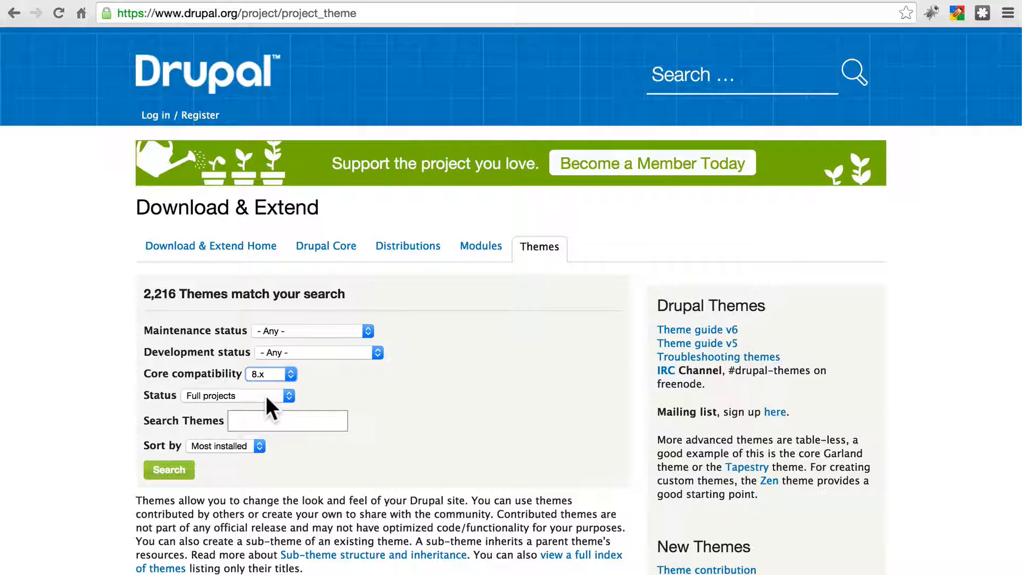
{"action": "left_click", "coordinate": [163, 472]}
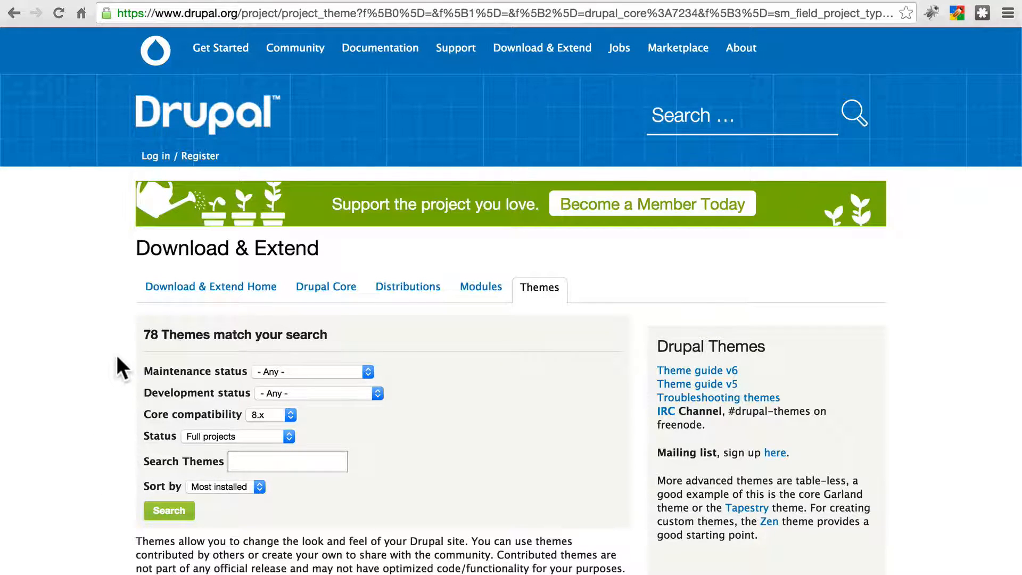
Step: Browse the Drupal 8 theme results and open the Paxton theme's project page
{"action": "scroll", "coordinate": [118, 356], "scroll_direction": "down", "scroll_amount": 5}
{"action": "scroll", "coordinate": [117, 358], "scroll_direction": "down", "scroll_amount": 10}
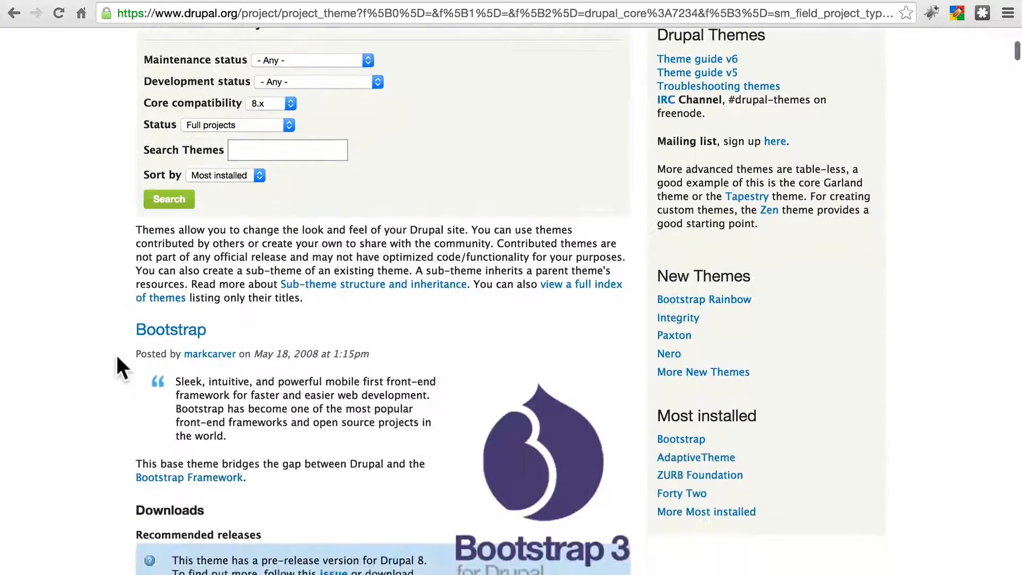
{"action": "scroll", "coordinate": [117, 358], "scroll_direction": "down", "scroll_amount": 8}
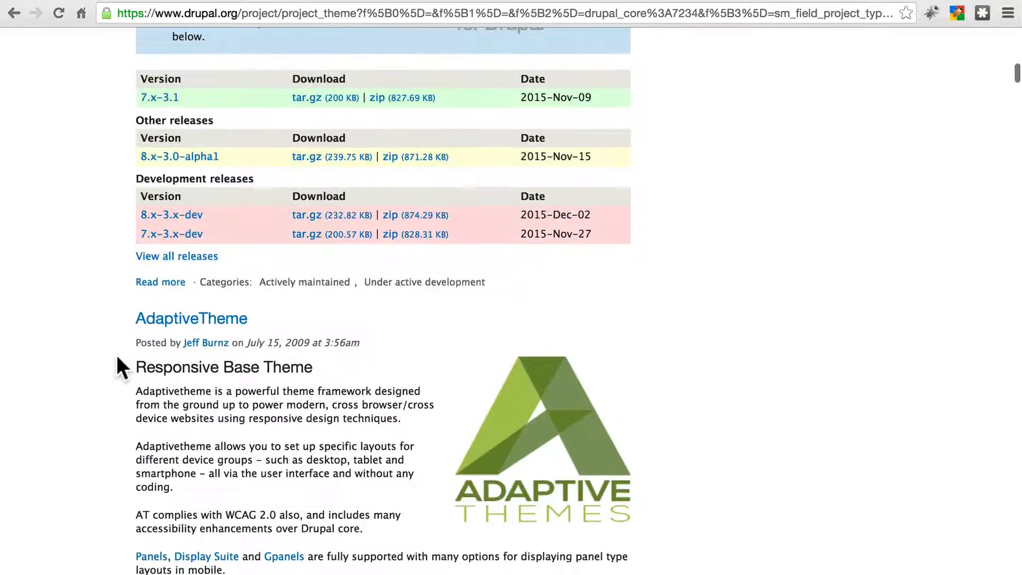
{"action": "scroll", "coordinate": [117, 358], "scroll_direction": "down", "scroll_amount": 9}
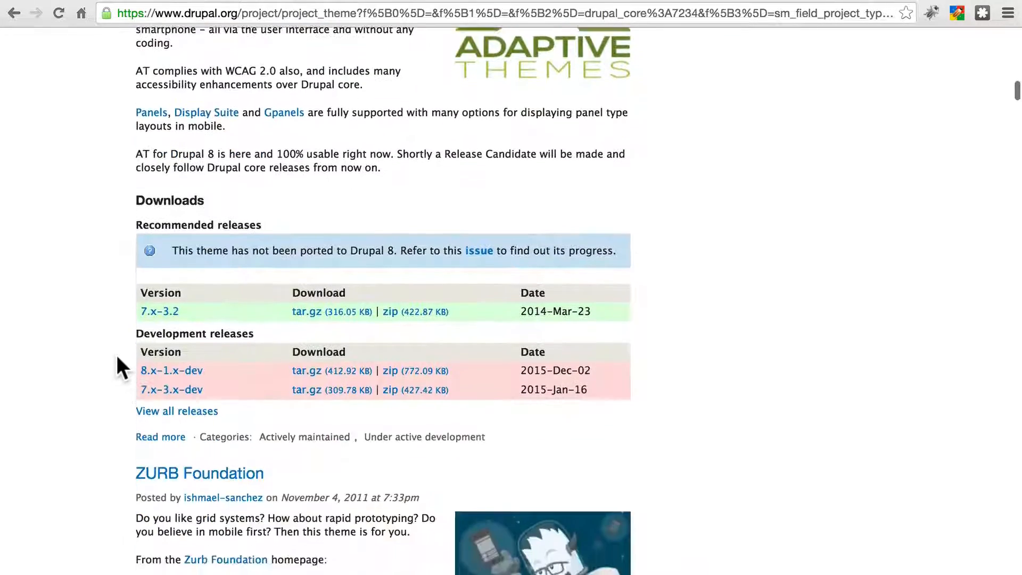
{"action": "scroll", "coordinate": [117, 358], "scroll_direction": "down", "scroll_amount": 7}
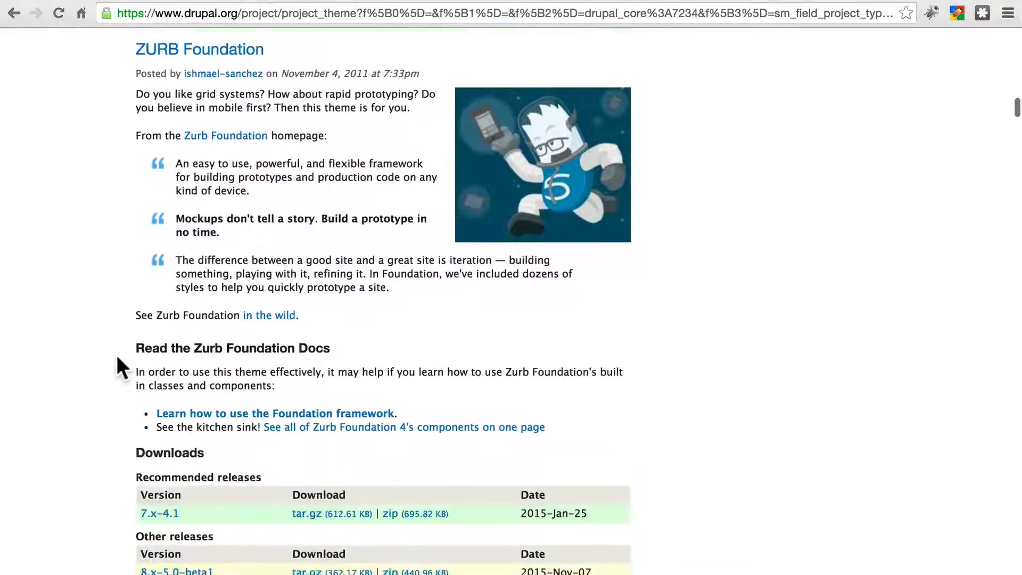
{"action": "scroll", "coordinate": [118, 358], "scroll_direction": "down", "scroll_amount": 7}
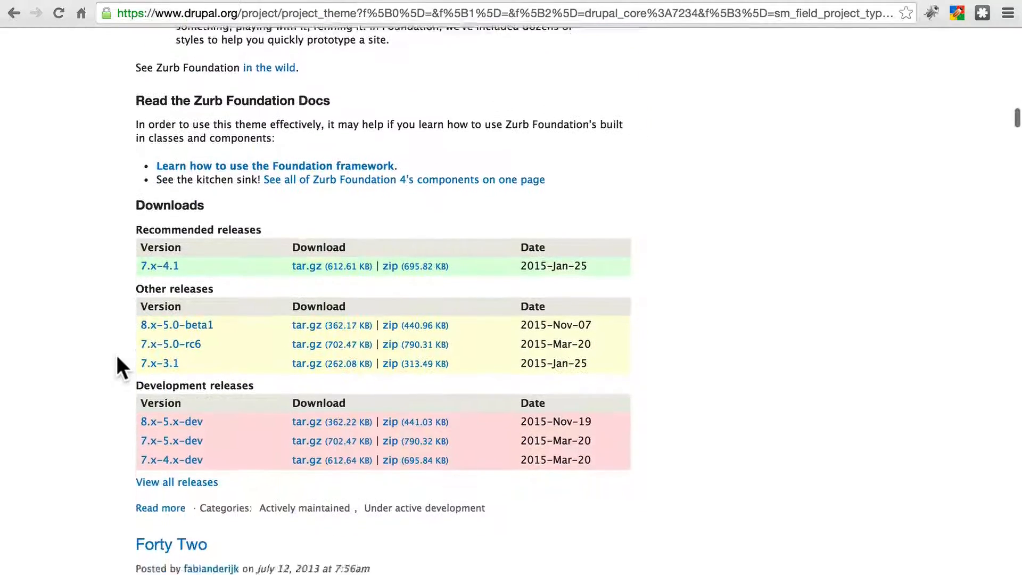
{"action": "scroll", "coordinate": [117, 358], "scroll_direction": "up", "scroll_amount": 20}
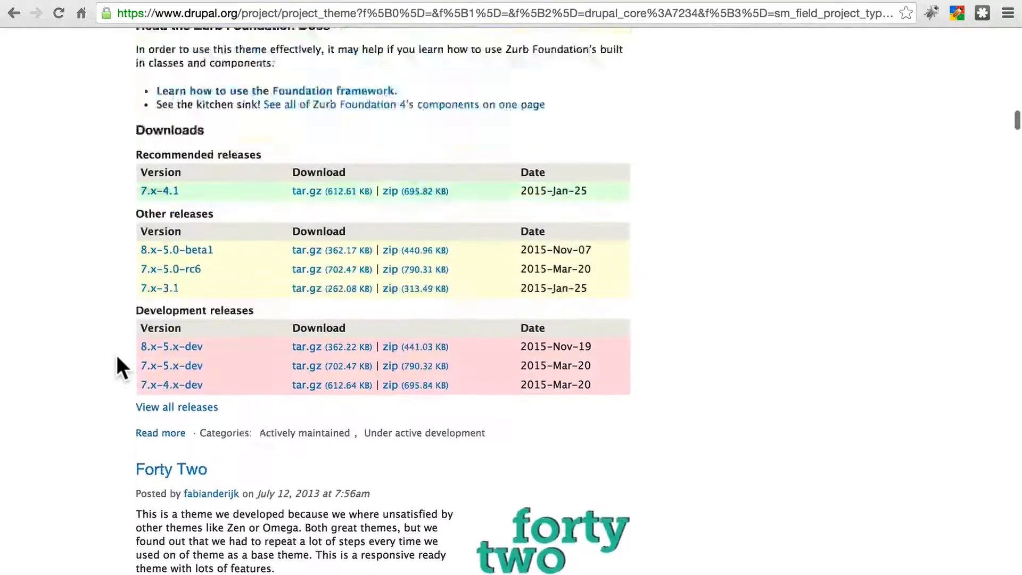
{"action": "scroll", "coordinate": [117, 358], "scroll_direction": "up", "scroll_amount": 8}
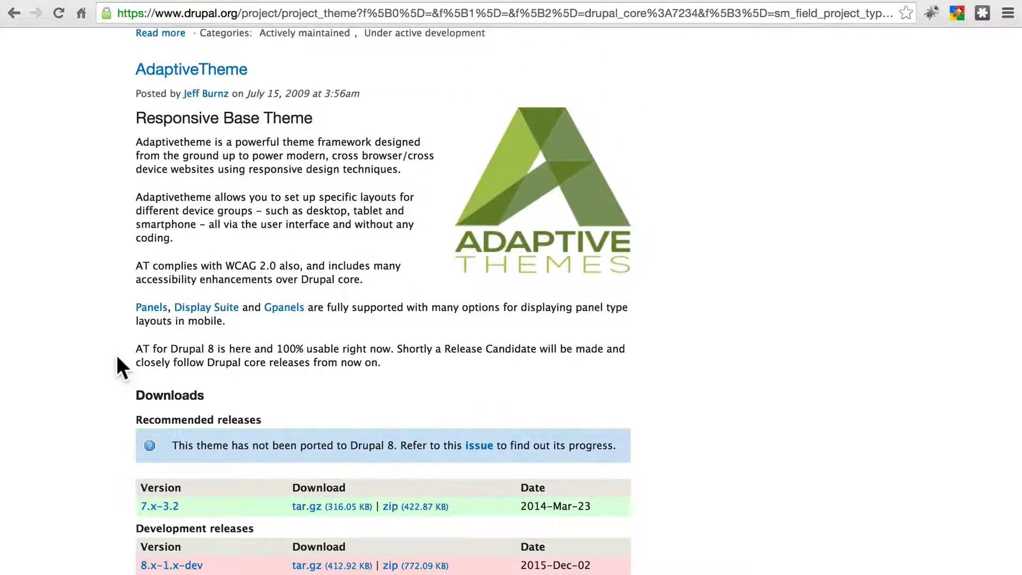
{"action": "scroll", "coordinate": [118, 358], "scroll_direction": "up", "scroll_amount": 12}
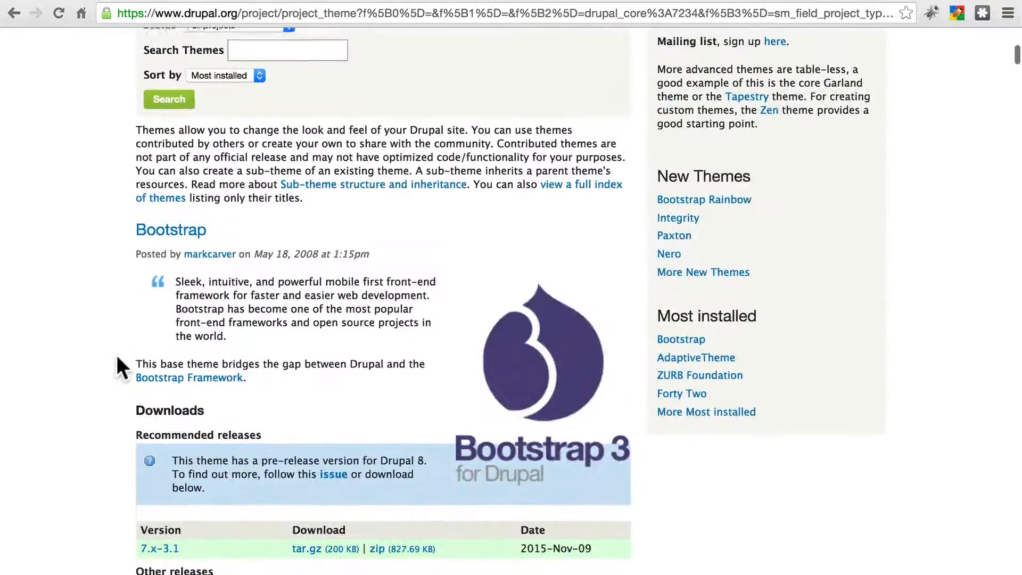
{"action": "scroll", "coordinate": [116, 353], "scroll_direction": "down", "scroll_amount": 1}
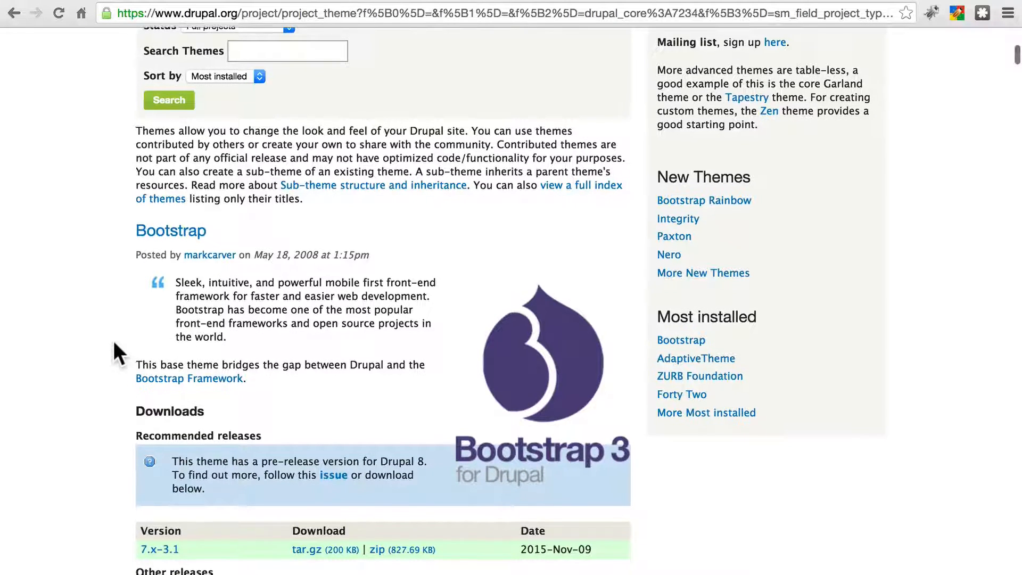
{"action": "scroll", "coordinate": [114, 343], "scroll_direction": "down", "scroll_amount": 2}
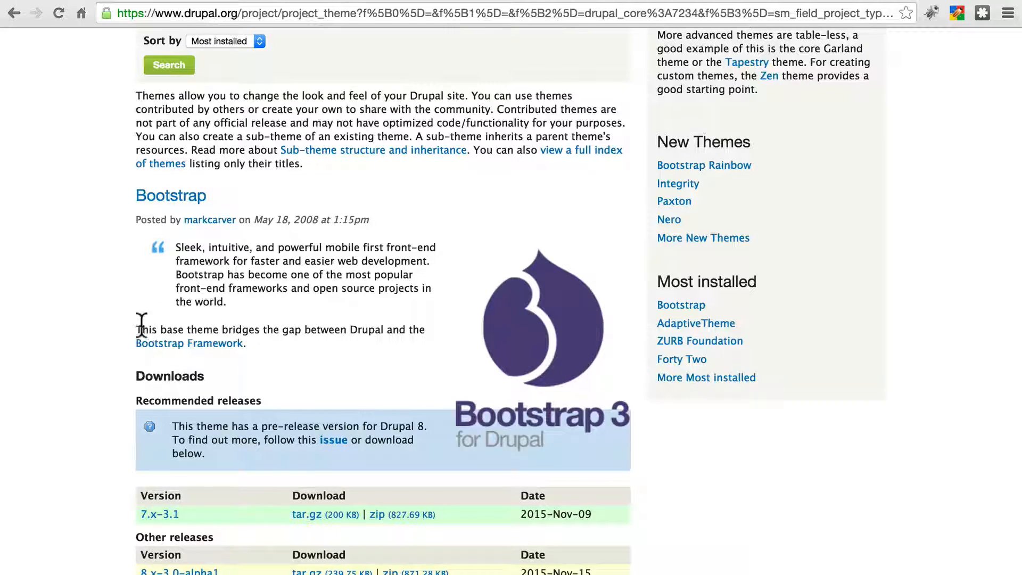
{"action": "scroll", "coordinate": [72, 248], "scroll_direction": "down", "scroll_amount": 7}
{"action": "scroll", "coordinate": [72, 248], "scroll_direction": "down", "scroll_amount": 20}
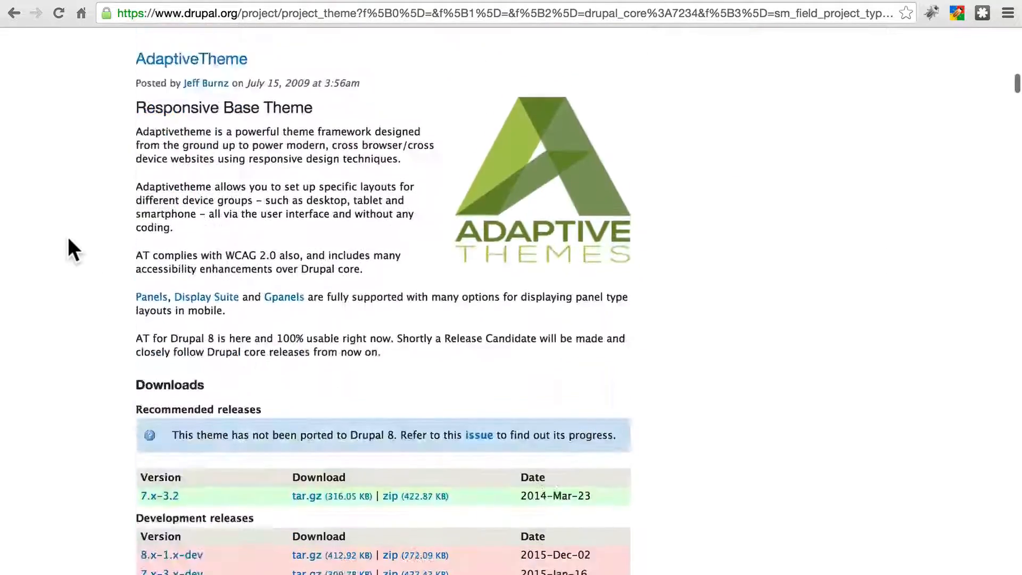
{"action": "scroll", "coordinate": [68, 239], "scroll_direction": "down", "scroll_amount": 20}
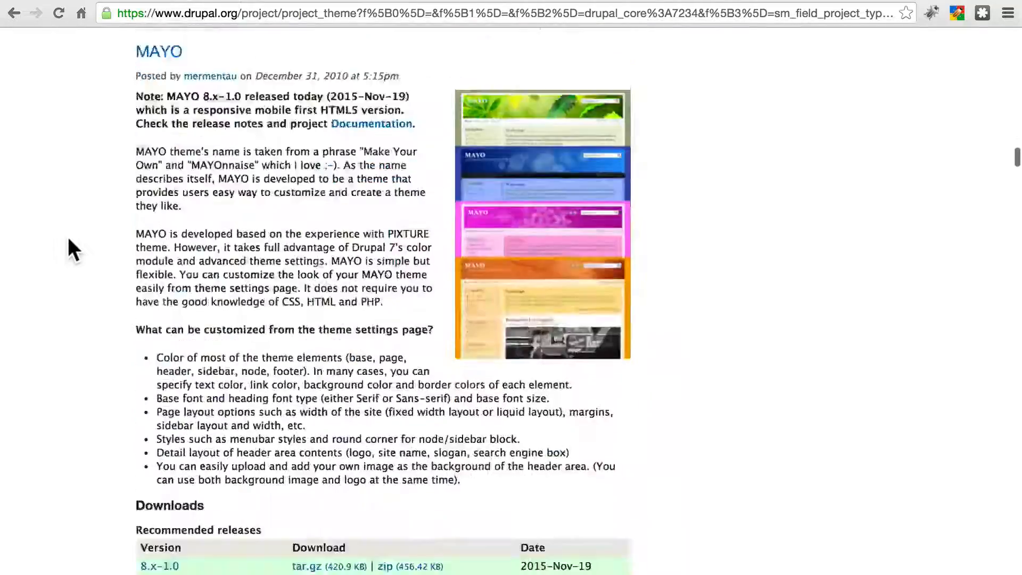
{"action": "scroll", "coordinate": [68, 236], "scroll_direction": "down", "scroll_amount": 20}
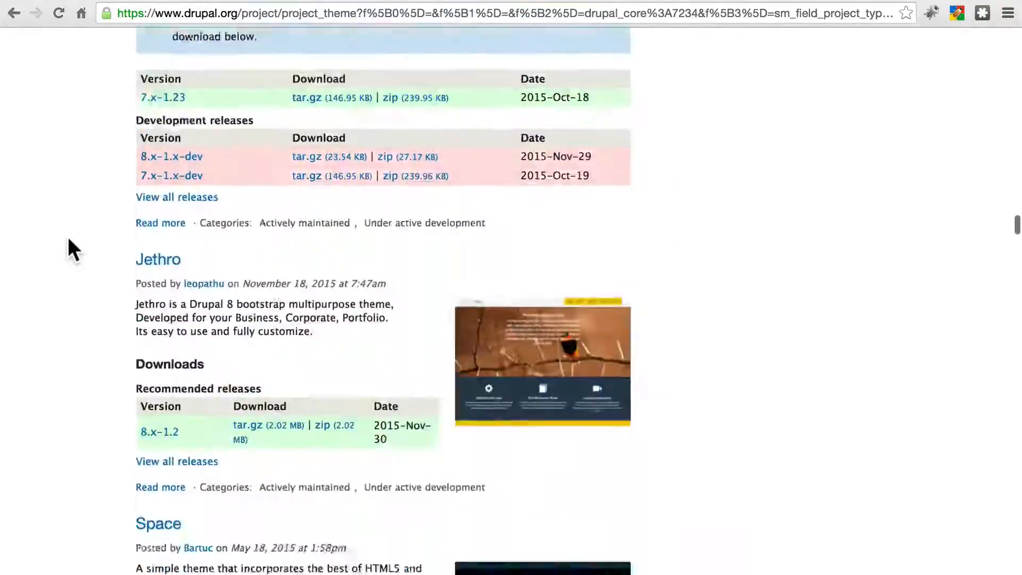
{"action": "scroll", "coordinate": [68, 237], "scroll_direction": "down", "scroll_amount": 5}
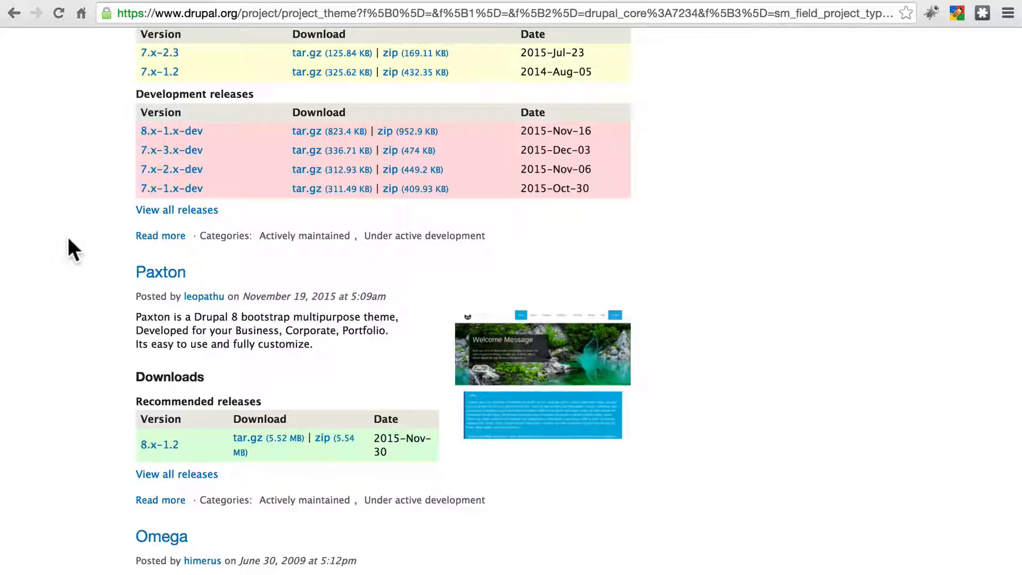
{"action": "scroll", "coordinate": [60, 269], "scroll_direction": "down", "scroll_amount": 3}
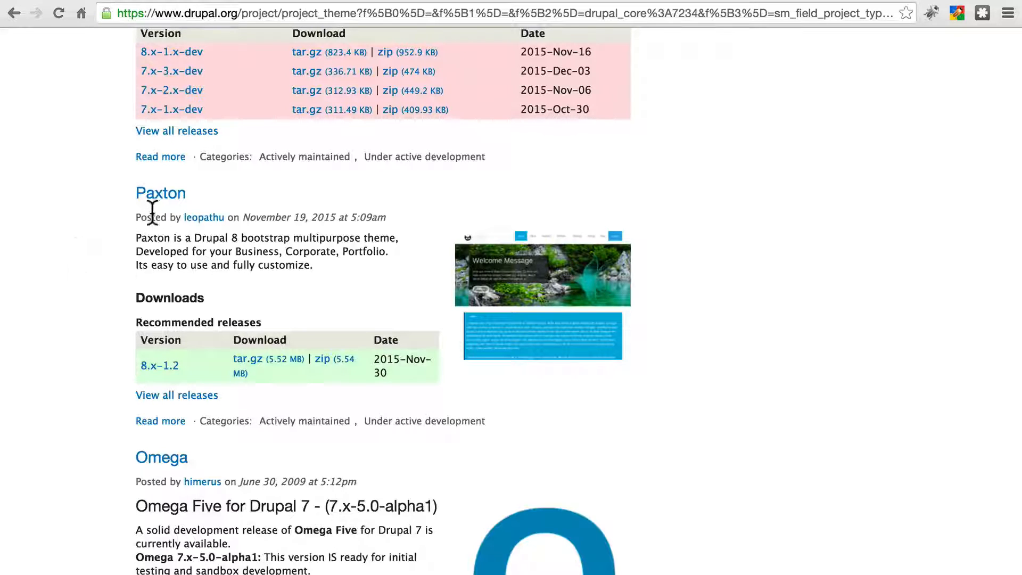
{"action": "left_click", "coordinate": [157, 196]}
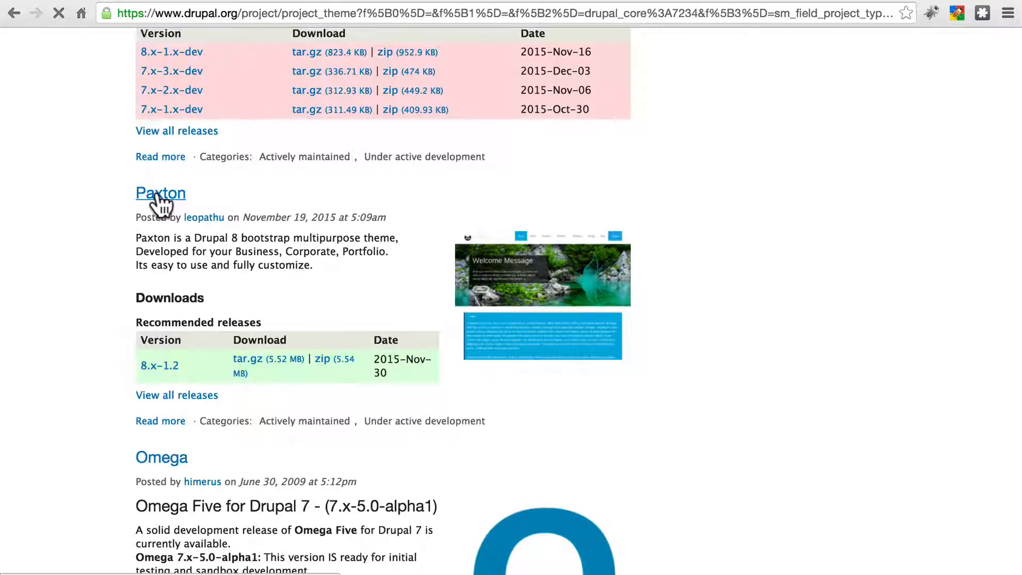
{"action": "scroll", "coordinate": [313, 329], "scroll_direction": "down", "scroll_amount": 9}
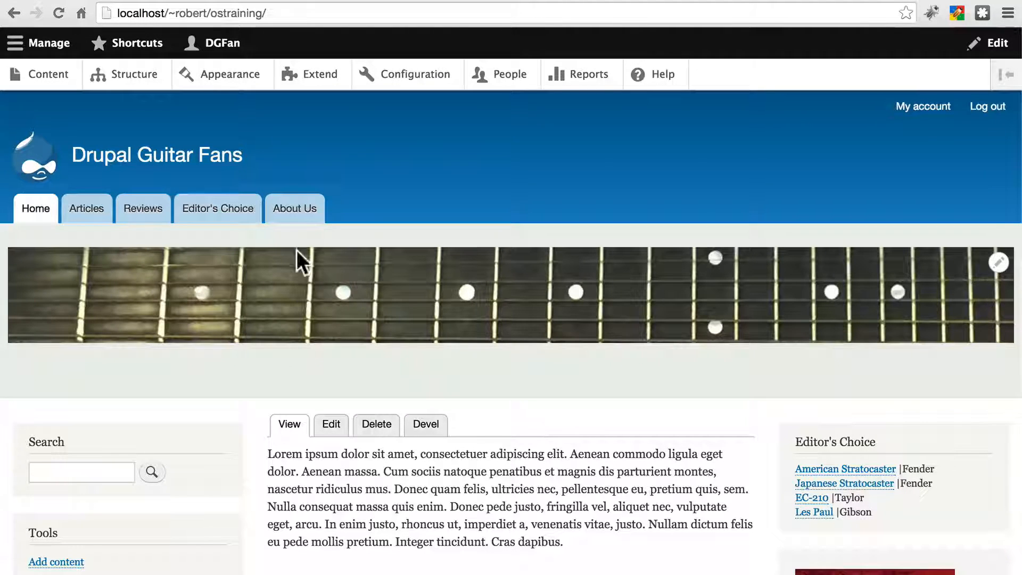
Step: Open the site's Appearance page and install Paxton, setting it as the default theme
{"action": "left_click", "coordinate": [242, 76]}
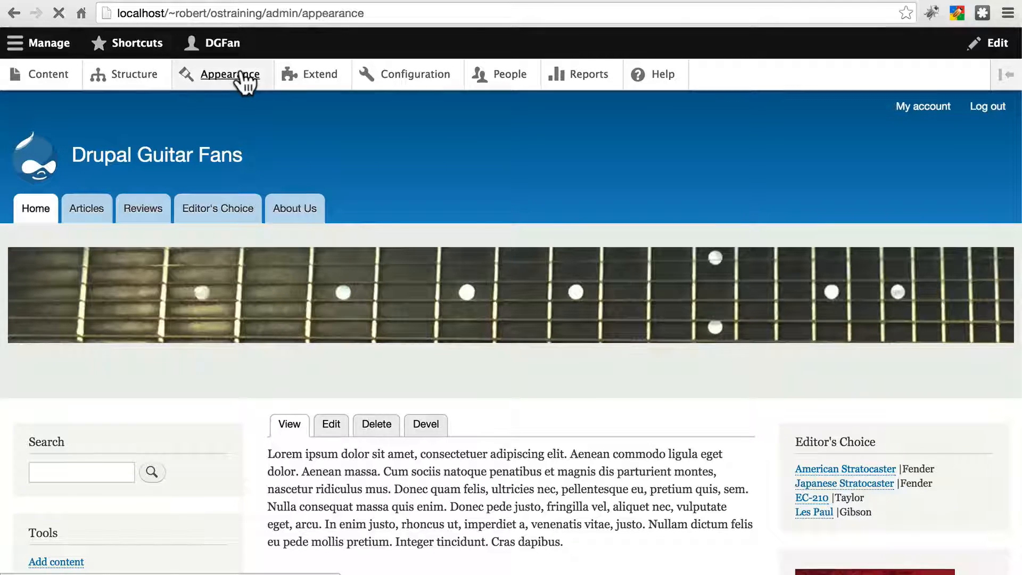
{"action": "scroll", "coordinate": [403, 283], "scroll_direction": "down", "scroll_amount": 15}
{"action": "scroll", "coordinate": [404, 279], "scroll_direction": "up", "scroll_amount": 3}
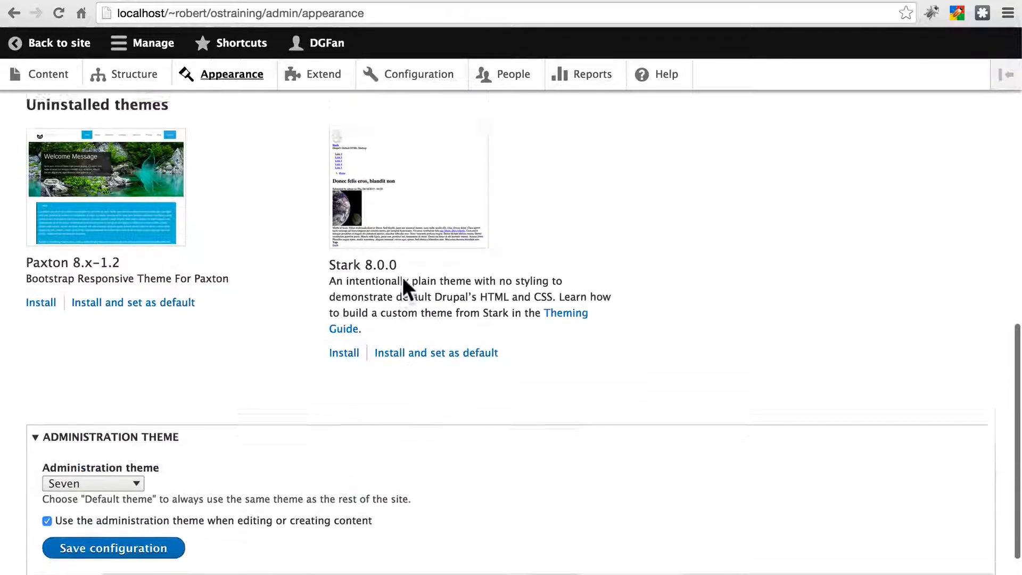
{"action": "scroll", "coordinate": [224, 403], "scroll_direction": "up", "scroll_amount": 2}
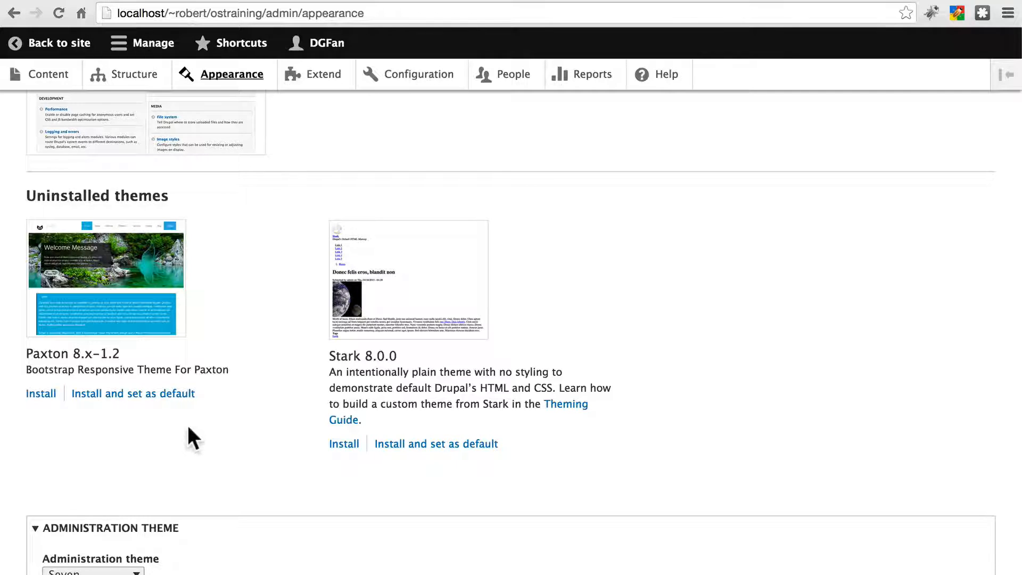
{"action": "left_click", "coordinate": [166, 395]}
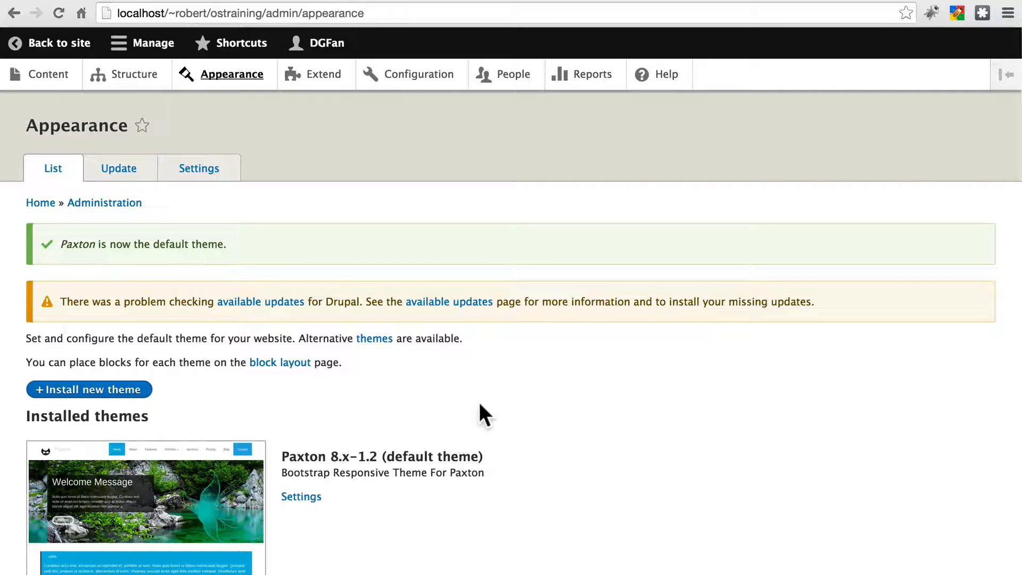
Step: Review the installed themes, then return to the site's front page to view it in the Paxton theme
{"action": "scroll", "coordinate": [479, 405], "scroll_direction": "down", "scroll_amount": 15}
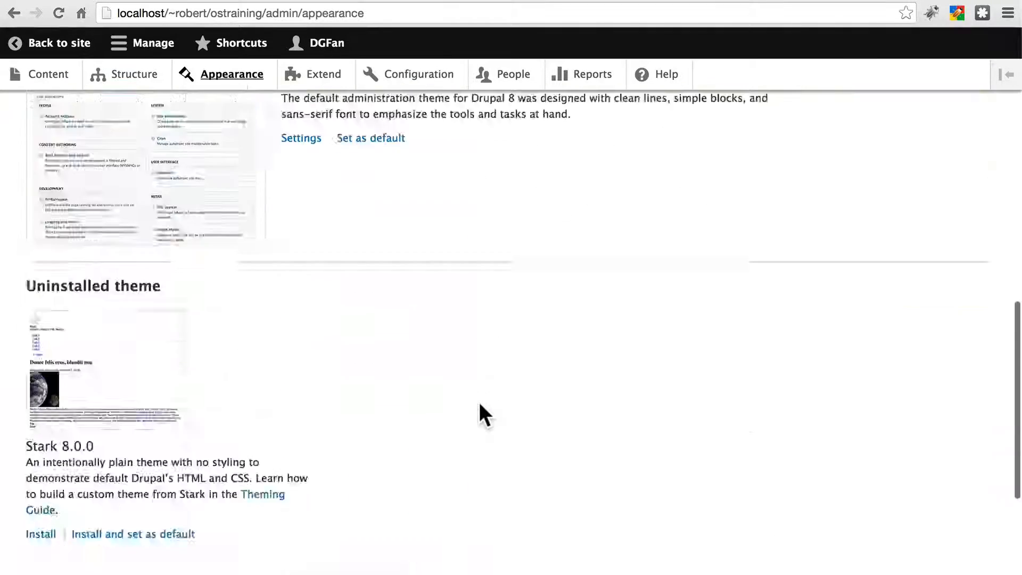
{"action": "scroll", "coordinate": [400, 366], "scroll_direction": "up", "scroll_amount": 1}
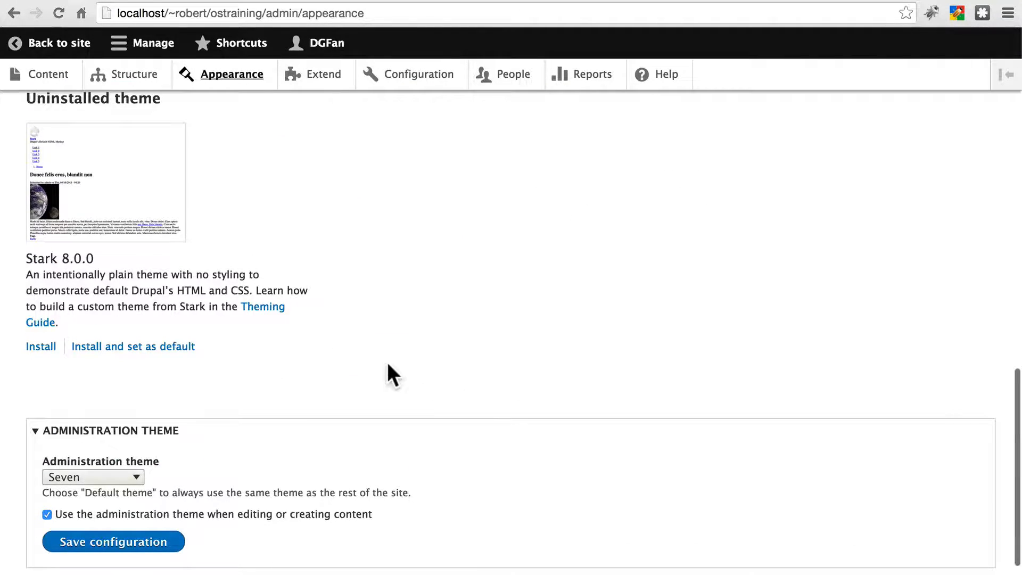
{"action": "scroll", "coordinate": [389, 365], "scroll_direction": "up", "scroll_amount": 15}
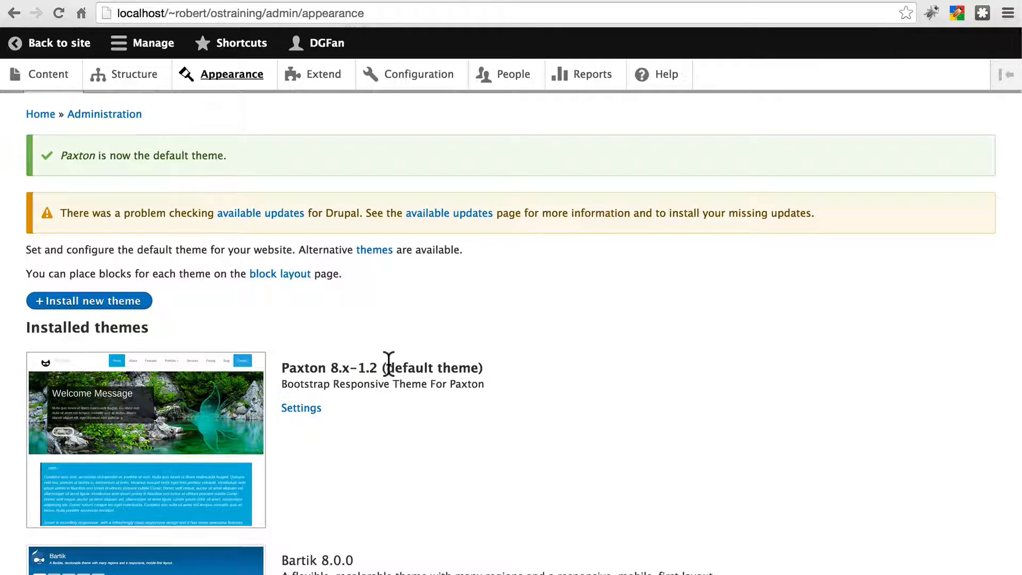
{"action": "scroll", "coordinate": [389, 365], "scroll_direction": "up", "scroll_amount": 3}
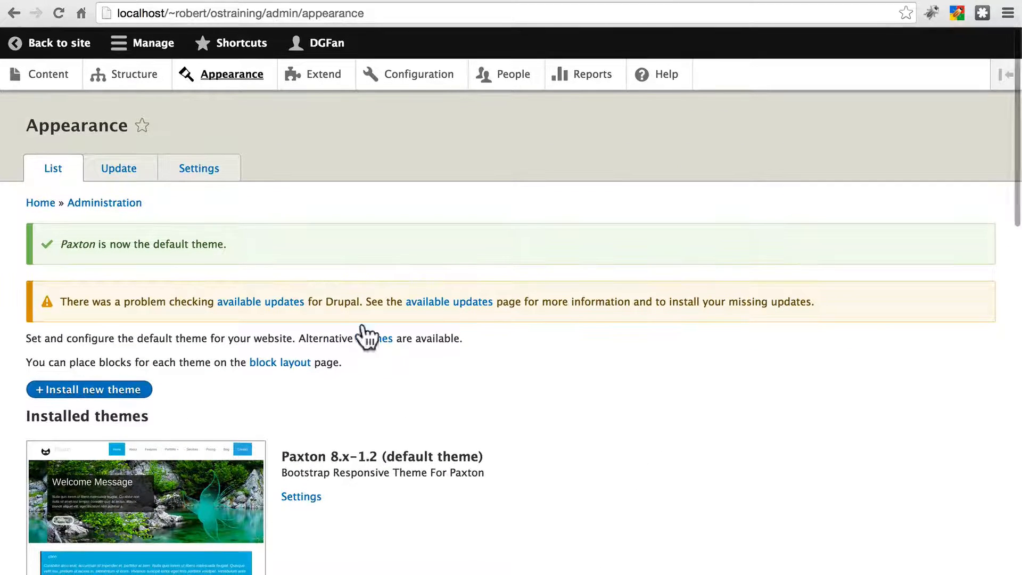
{"action": "left_click", "coordinate": [63, 45]}
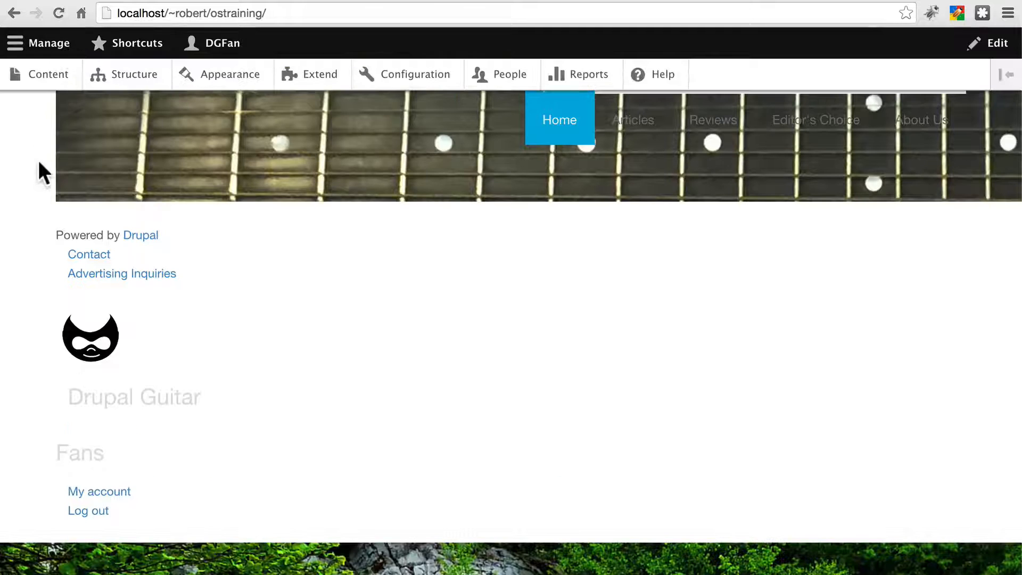
{"action": "scroll", "coordinate": [38, 175], "scroll_direction": "down", "scroll_amount": 10}
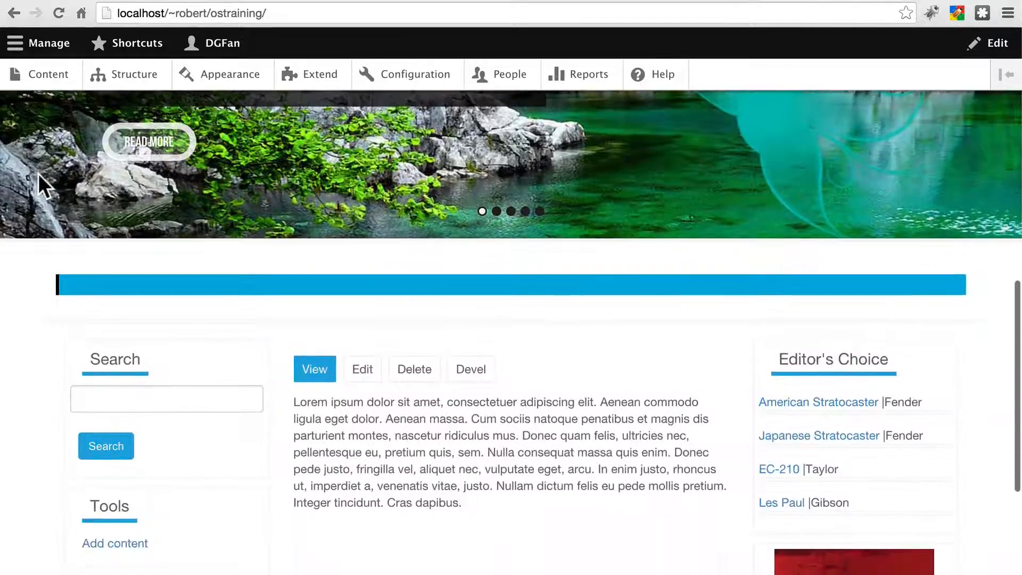
{"action": "scroll", "coordinate": [38, 174], "scroll_direction": "up", "scroll_amount": 3}
{"action": "scroll", "coordinate": [38, 174], "scroll_direction": "up", "scroll_amount": 7}
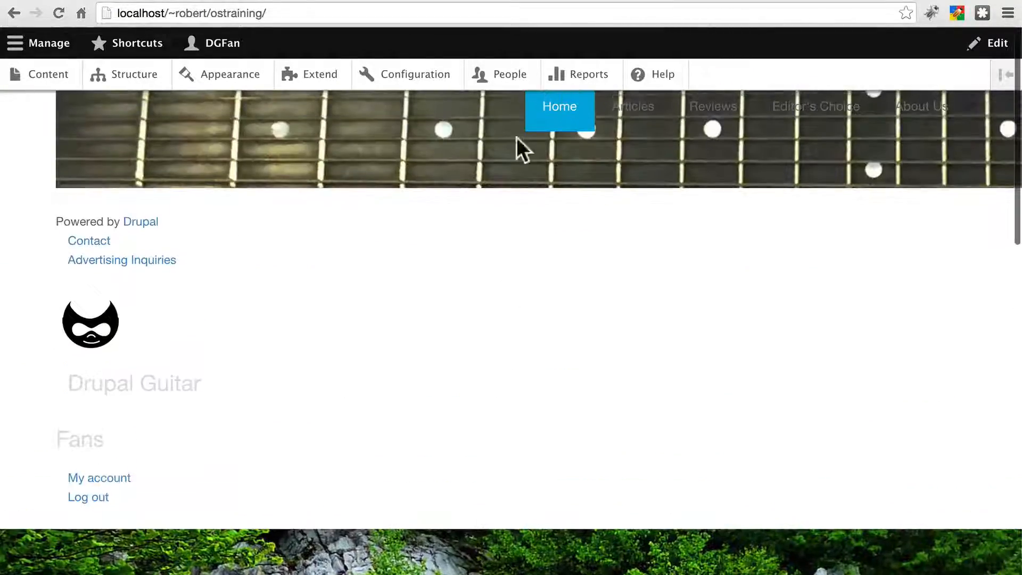
Step: Scroll through the front page to examine how the existing blocks display in the Paxton theme
{"action": "scroll", "coordinate": [450, 298], "scroll_direction": "up", "scroll_amount": 1}
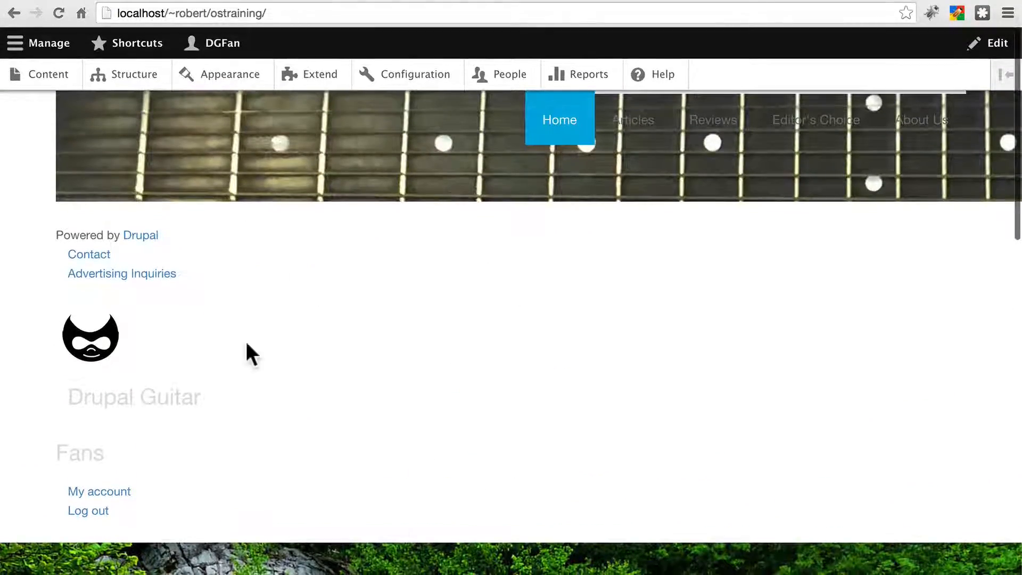
{"action": "scroll", "coordinate": [474, 333], "scroll_direction": "down", "scroll_amount": 8}
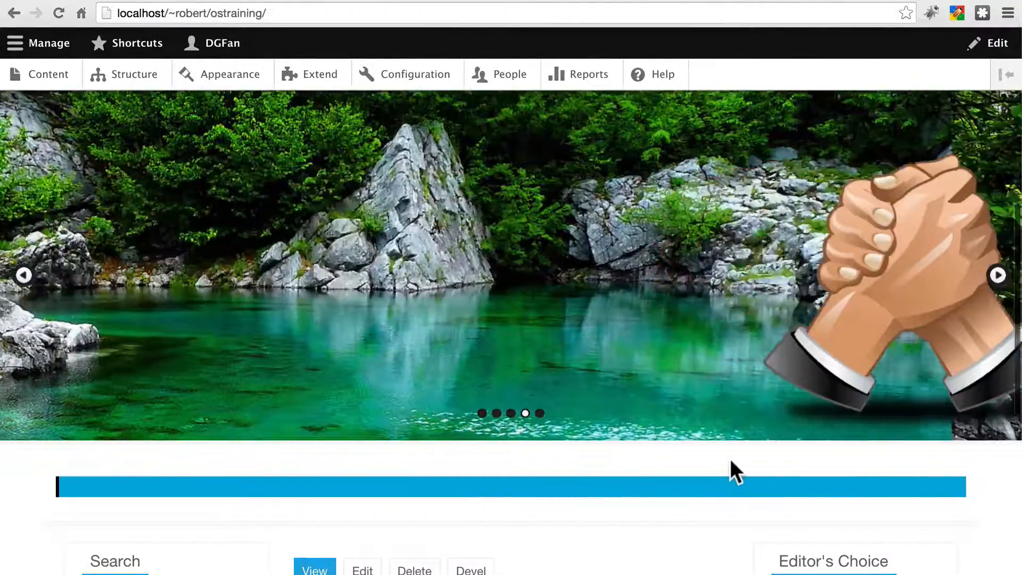
{"action": "scroll", "coordinate": [614, 410], "scroll_direction": "down", "scroll_amount": 7}
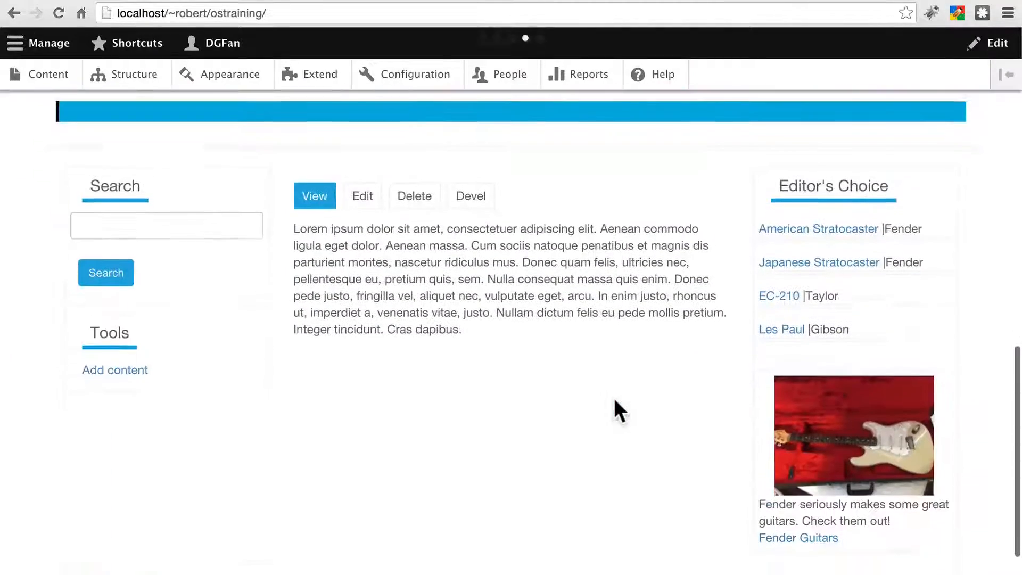
{"action": "scroll", "coordinate": [562, 373], "scroll_direction": "down", "scroll_amount": 1}
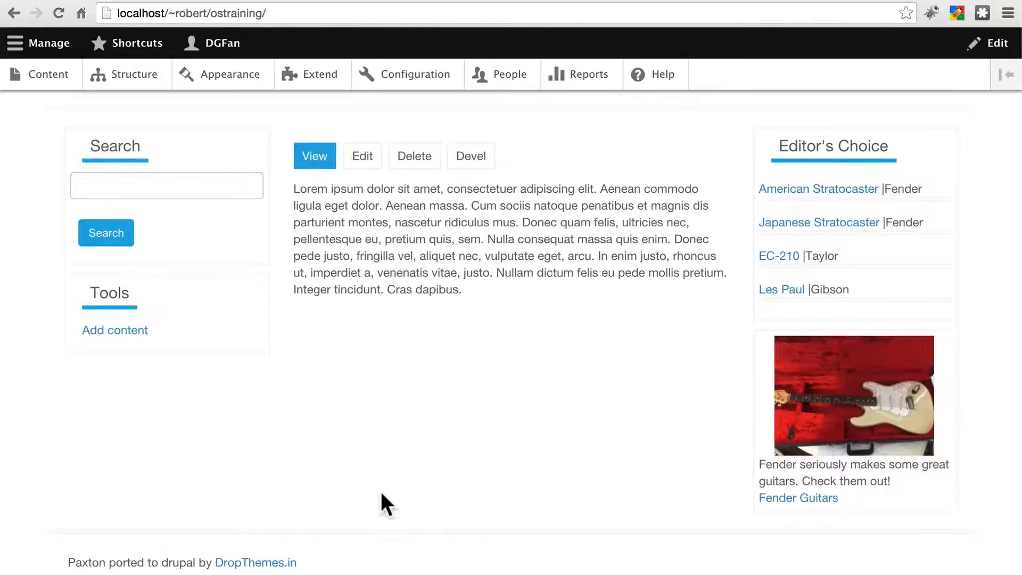
{"action": "scroll", "coordinate": [381, 491], "scroll_direction": "up", "scroll_amount": 15}
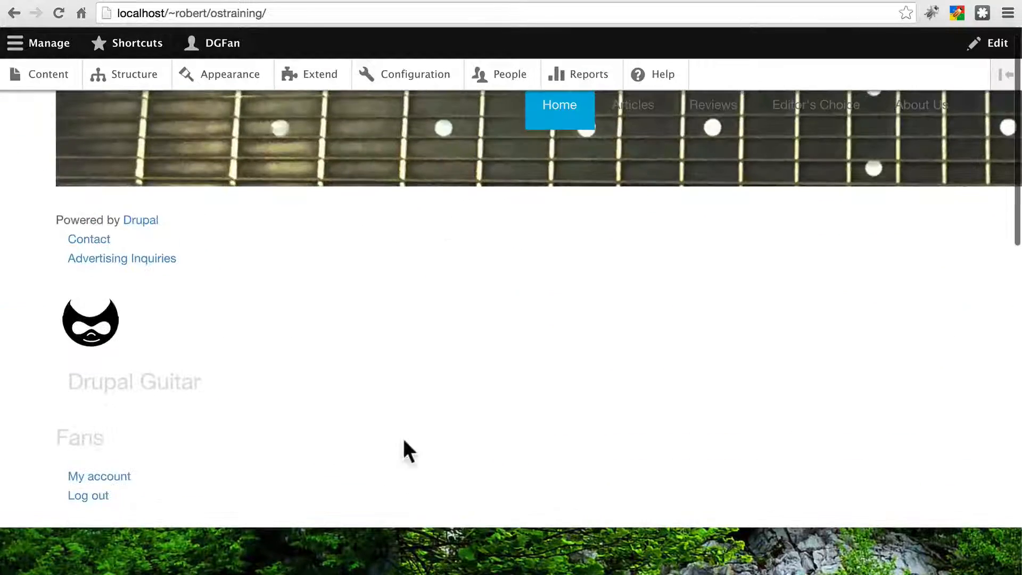
{"action": "scroll", "coordinate": [343, 275], "scroll_direction": "up", "scroll_amount": 1}
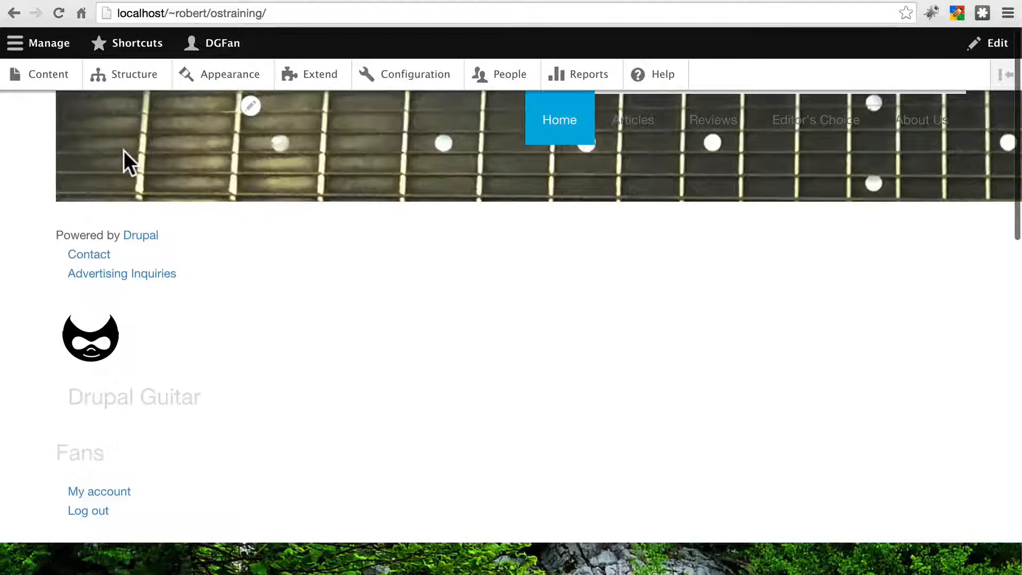
{"action": "scroll", "coordinate": [123, 150], "scroll_direction": "down", "scroll_amount": 5}
{"action": "scroll", "coordinate": [125, 159], "scroll_direction": "down", "scroll_amount": 2}
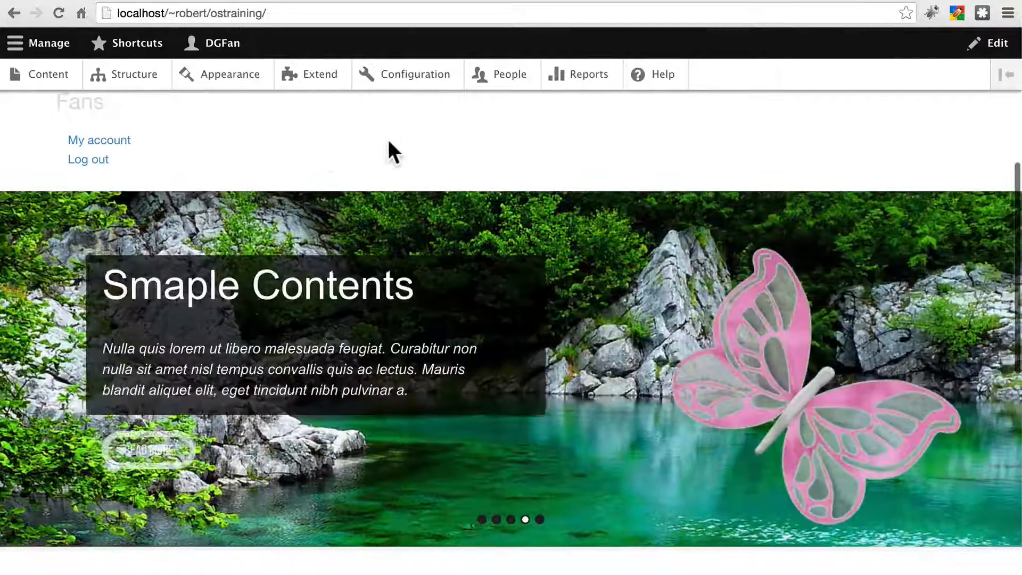
{"action": "scroll", "coordinate": [387, 137], "scroll_direction": "up", "scroll_amount": 7}
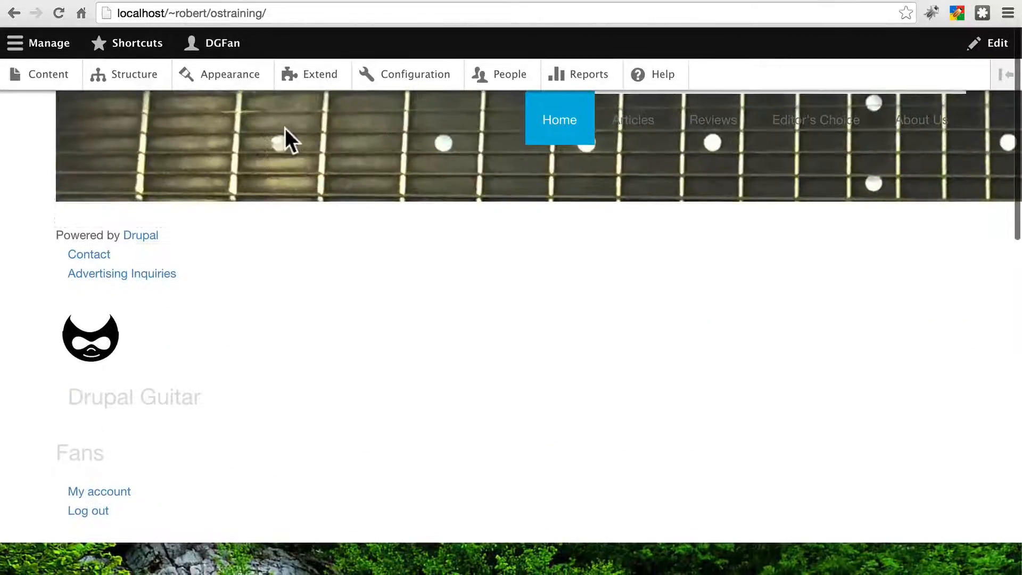
{"action": "scroll", "coordinate": [324, 297], "scroll_direction": "down", "scroll_amount": 1}
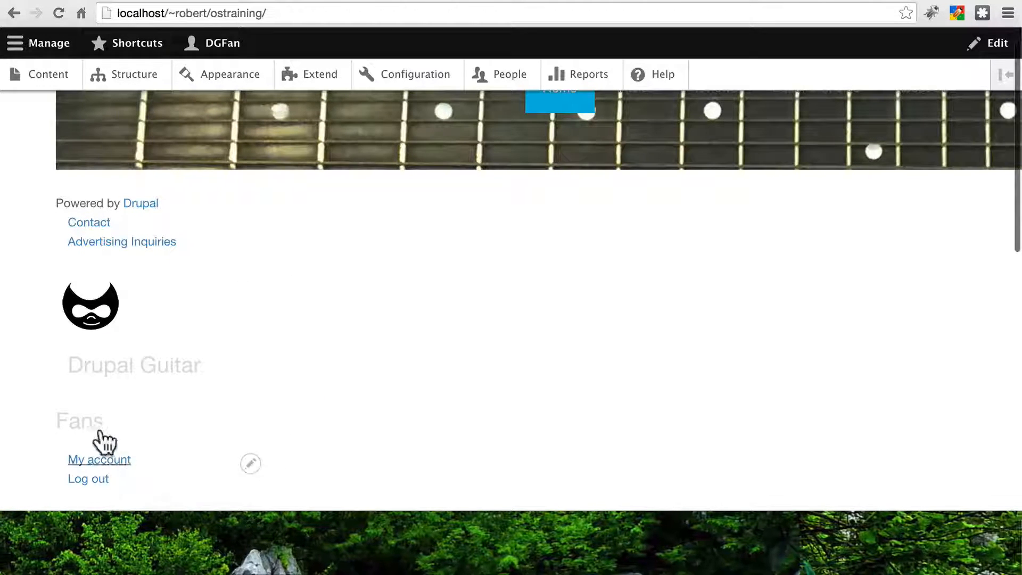
{"action": "scroll", "coordinate": [279, 443], "scroll_direction": "up", "scroll_amount": 1}
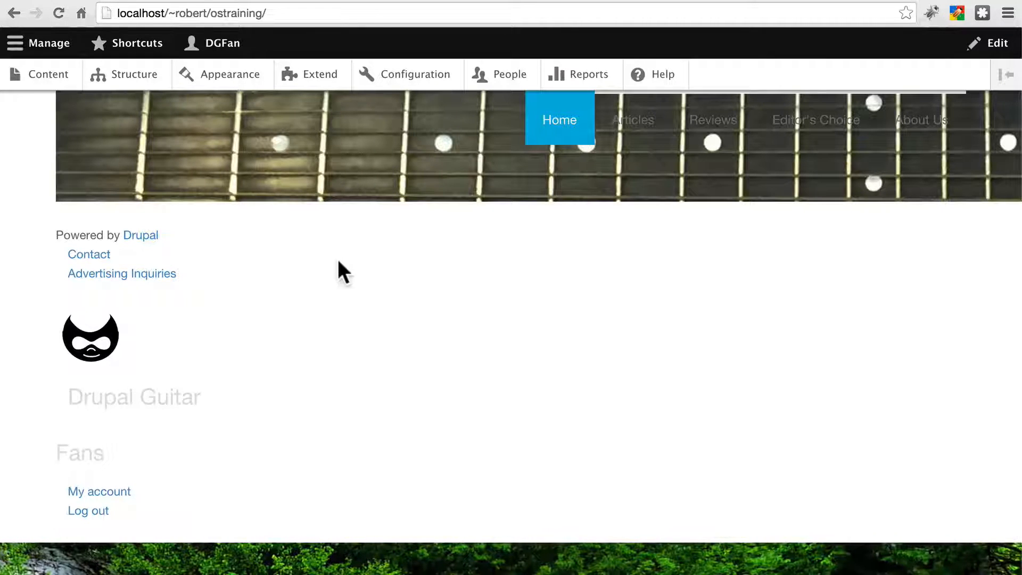
Step: Open the Paxton block layout and set the Frontpage splash image block's region to None
{"action": "mouse_move", "coordinate": [140, 99]}
{"action": "left_click", "coordinate": [132, 80]}
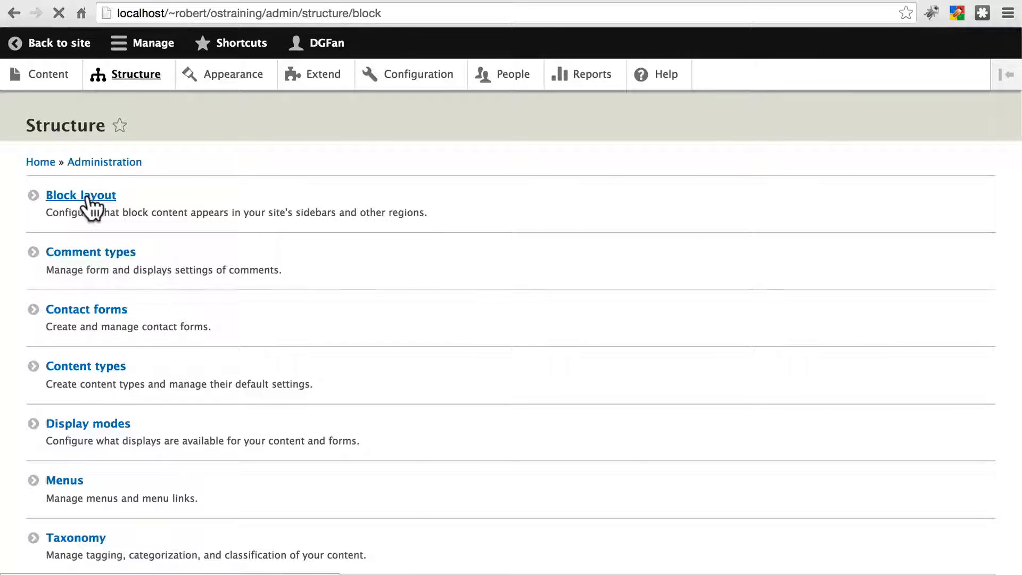
{"action": "scroll", "coordinate": [278, 299], "scroll_direction": "down", "scroll_amount": 1}
{"action": "scroll", "coordinate": [278, 299], "scroll_direction": "down", "scroll_amount": 1}
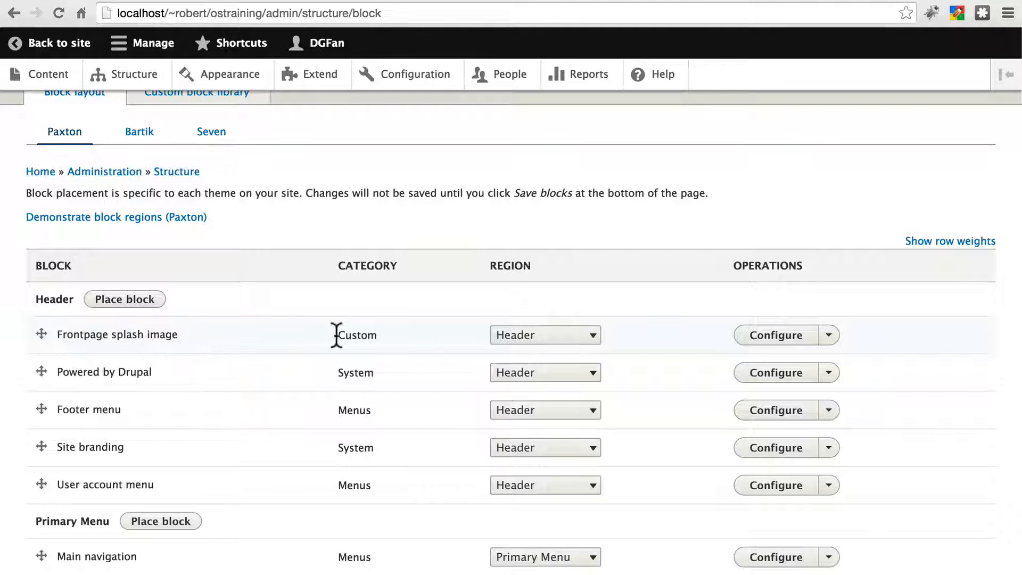
{"action": "left_click", "coordinate": [503, 337]}
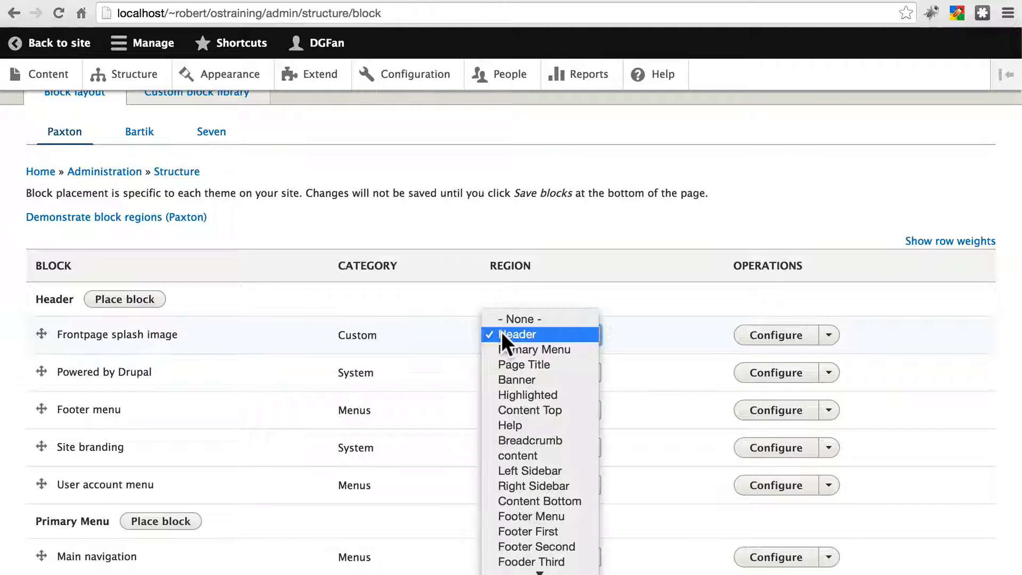
{"action": "left_click", "coordinate": [510, 319]}
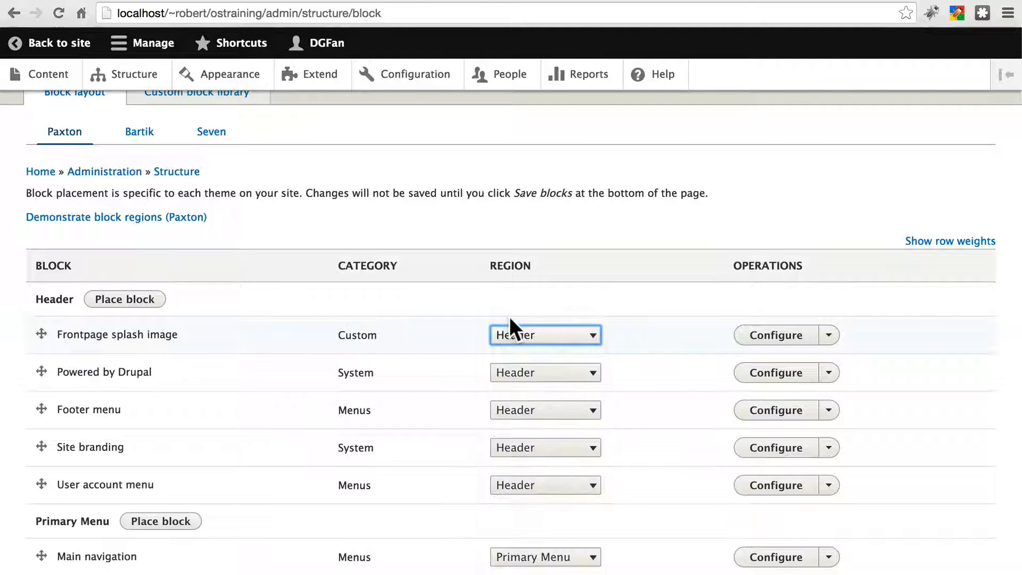
Step: Move the Powered by Drupal block to Footer Bottom and the Footer menu block to the Footer Menu region
{"action": "scroll", "coordinate": [416, 307], "scroll_direction": "down", "scroll_amount": 2}
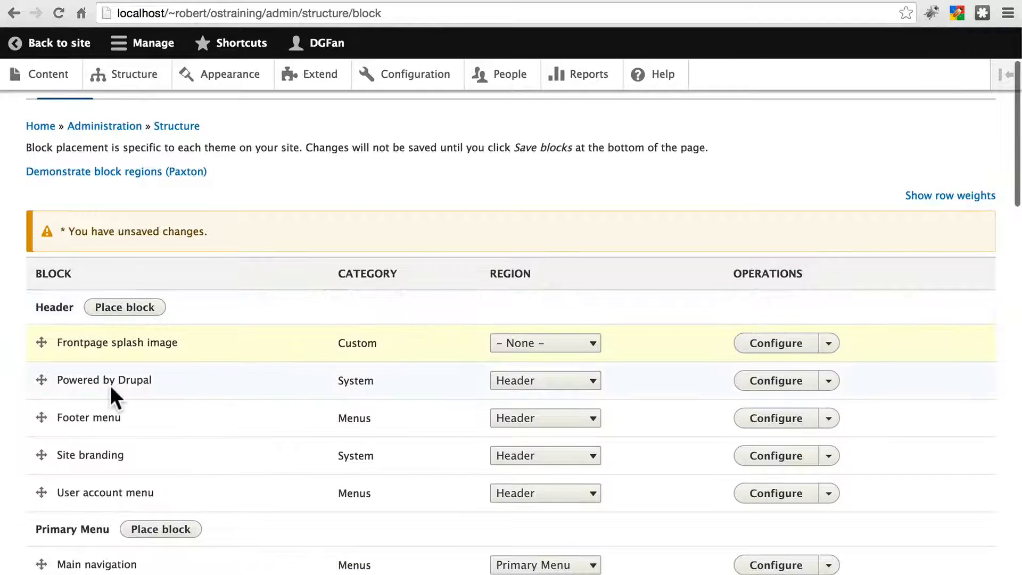
{"action": "left_click", "coordinate": [512, 382]}
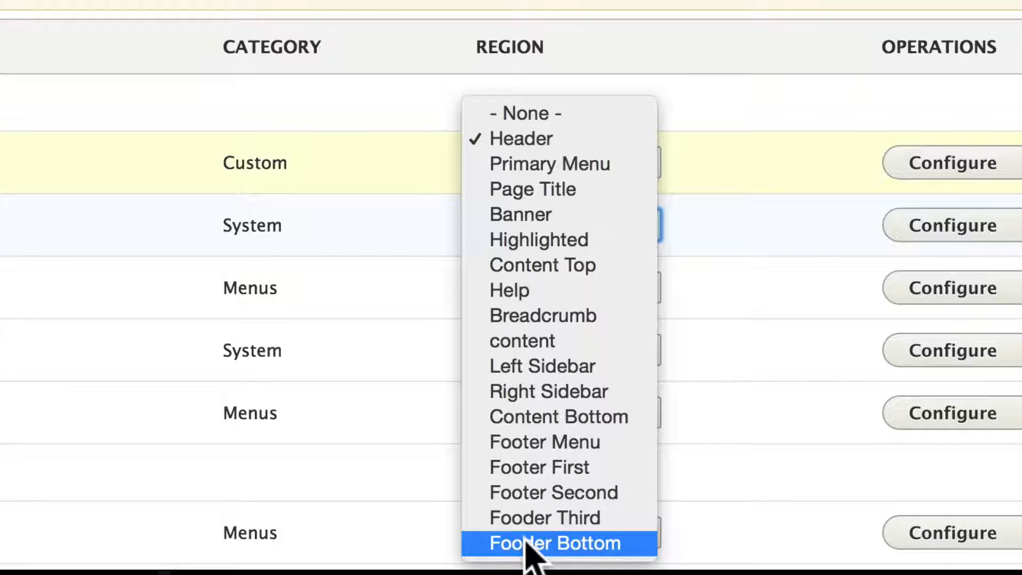
{"action": "left_click", "coordinate": [566, 544]}
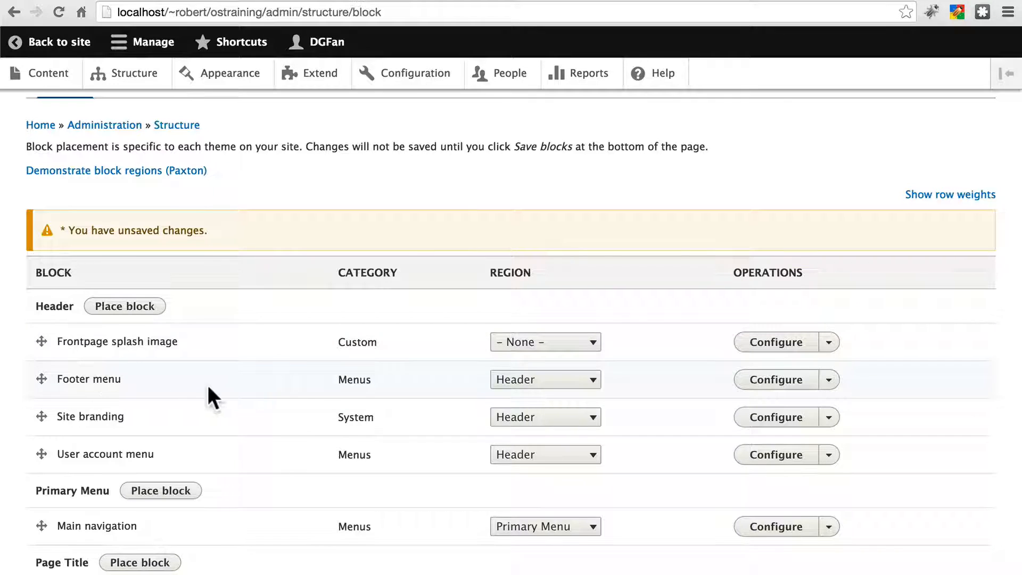
{"action": "left_click", "coordinate": [517, 379]}
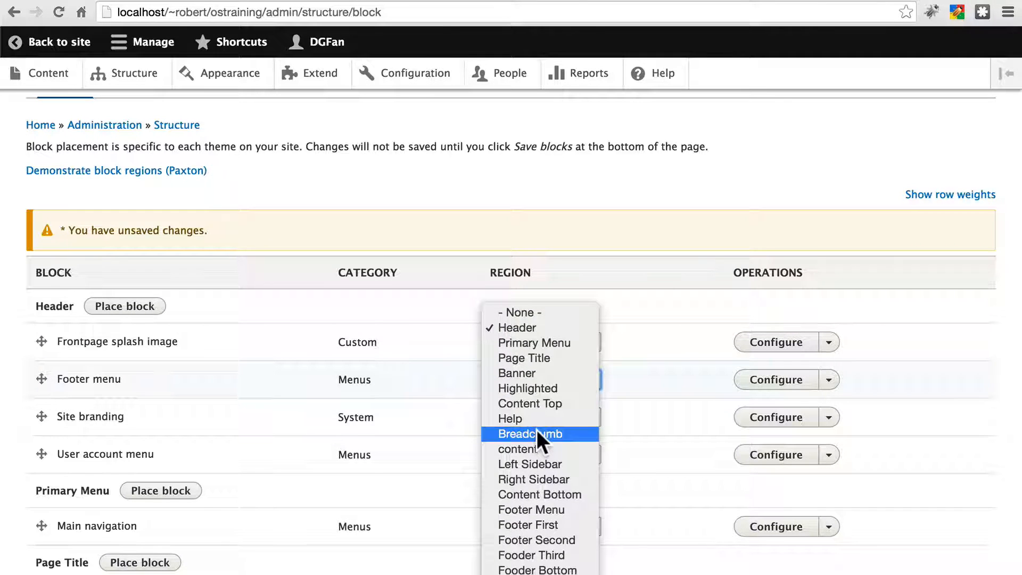
{"action": "left_click", "coordinate": [529, 506]}
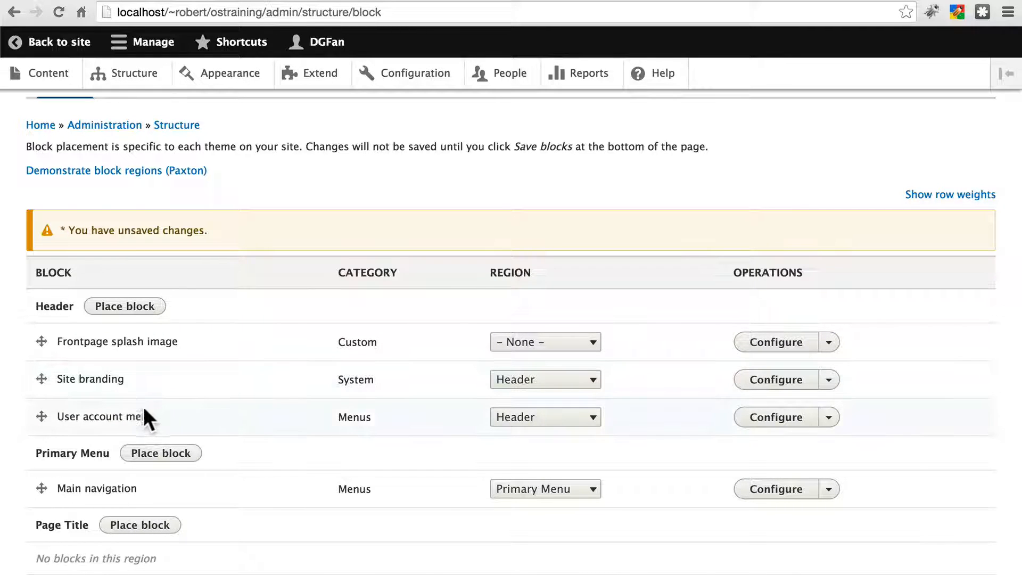
Step: Set the User account menu block's region to None and save the block layout
{"action": "left_click", "coordinate": [532, 417]}
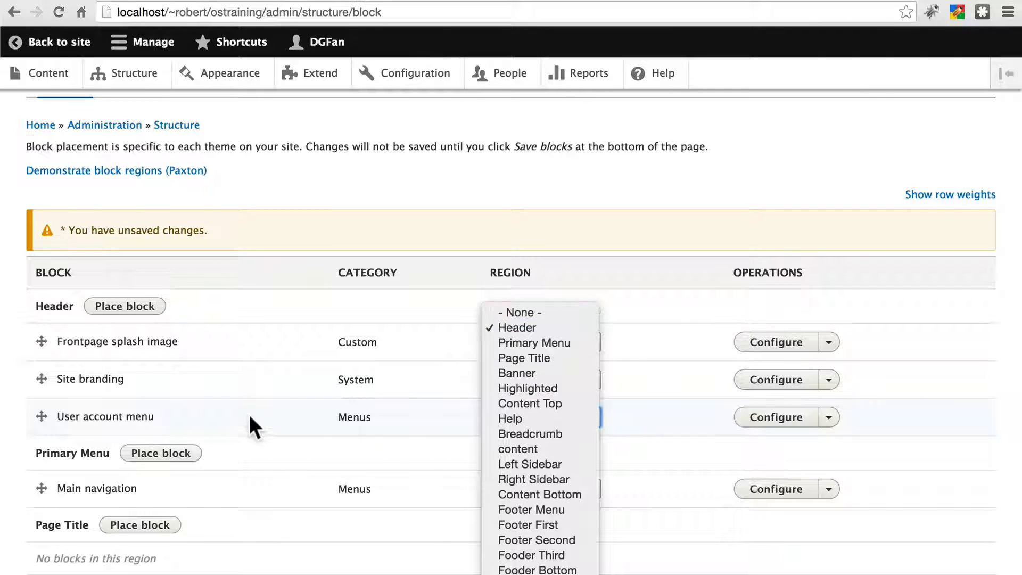
{"action": "left_click", "coordinate": [520, 315]}
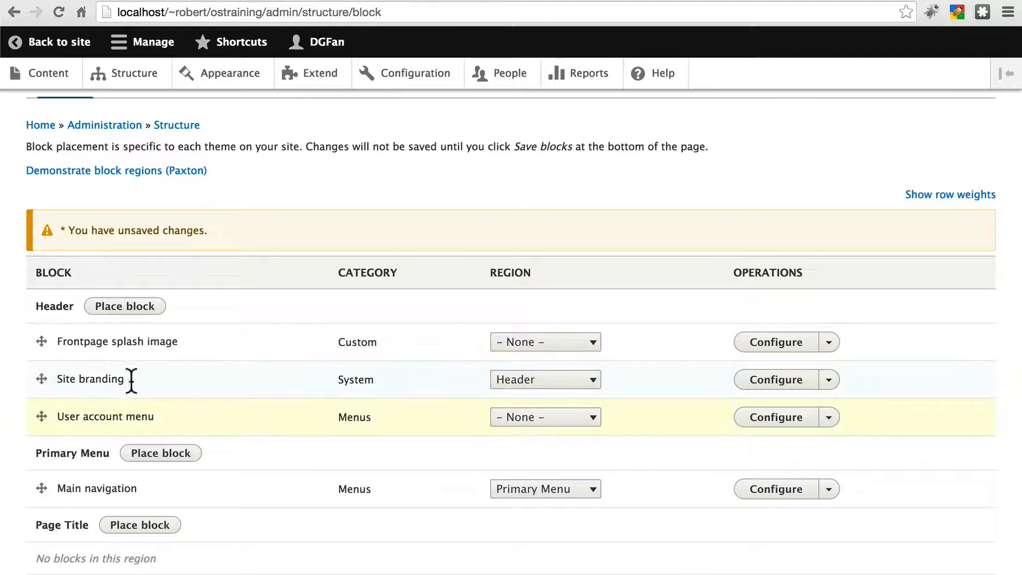
{"action": "scroll", "coordinate": [324, 367], "scroll_direction": "down", "scroll_amount": 15}
{"action": "scroll", "coordinate": [324, 367], "scroll_direction": "down", "scroll_amount": 1}
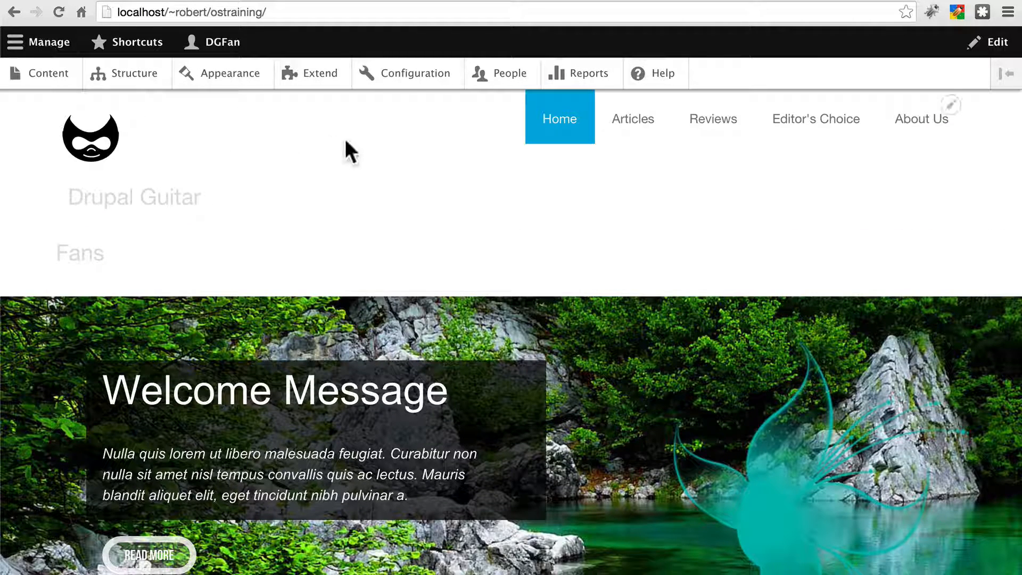
Step: Scroll through the front page to review the rearranged block layout
{"action": "scroll", "coordinate": [348, 139], "scroll_direction": "down", "scroll_amount": 2}
{"action": "scroll", "coordinate": [349, 139], "scroll_direction": "up", "scroll_amount": 1}
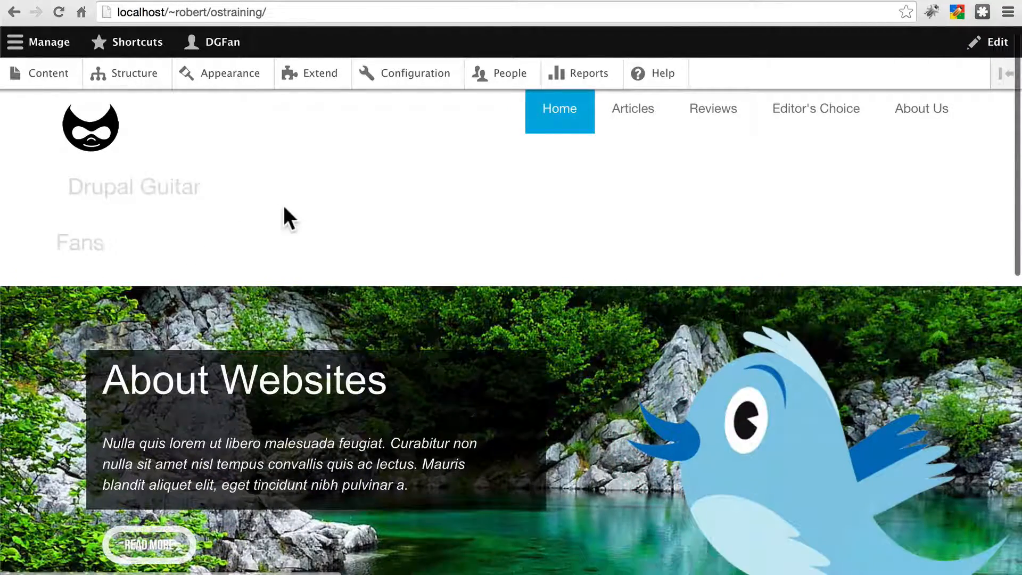
{"action": "scroll", "coordinate": [283, 206], "scroll_direction": "up", "scroll_amount": 1}
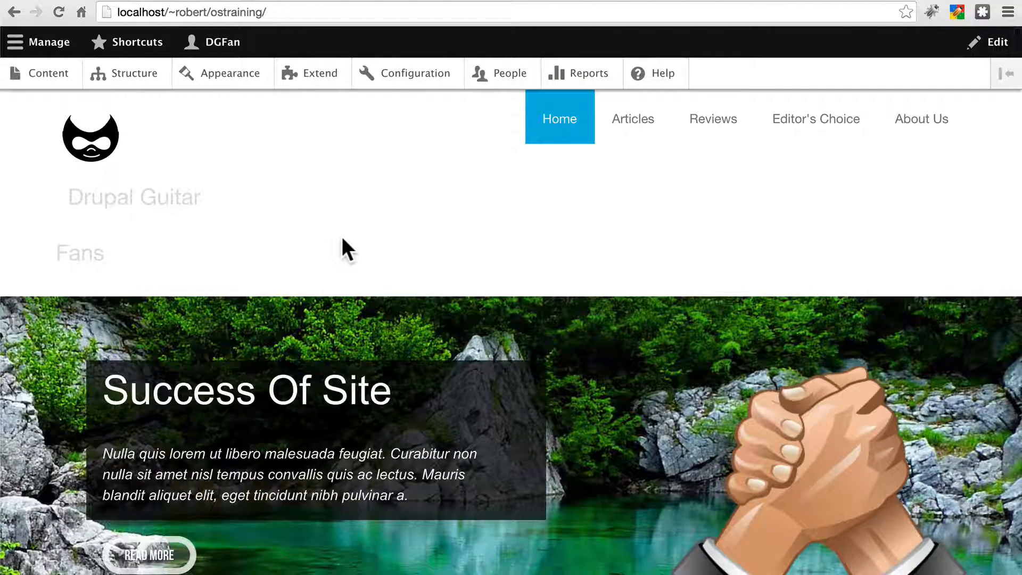
{"action": "scroll", "coordinate": [342, 235], "scroll_direction": "down", "scroll_amount": 1}
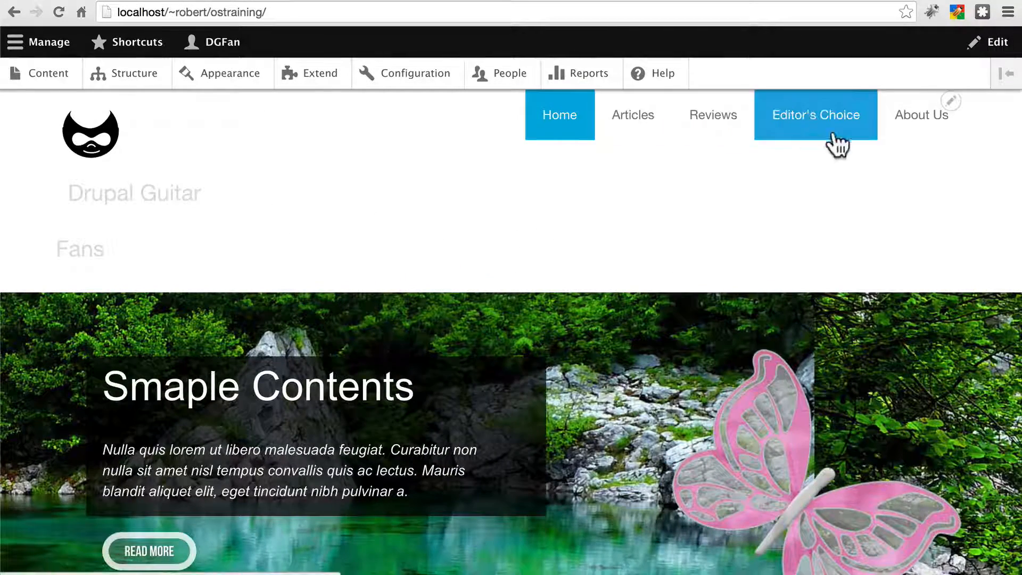
{"action": "scroll", "coordinate": [439, 160], "scroll_direction": "down", "scroll_amount": 5}
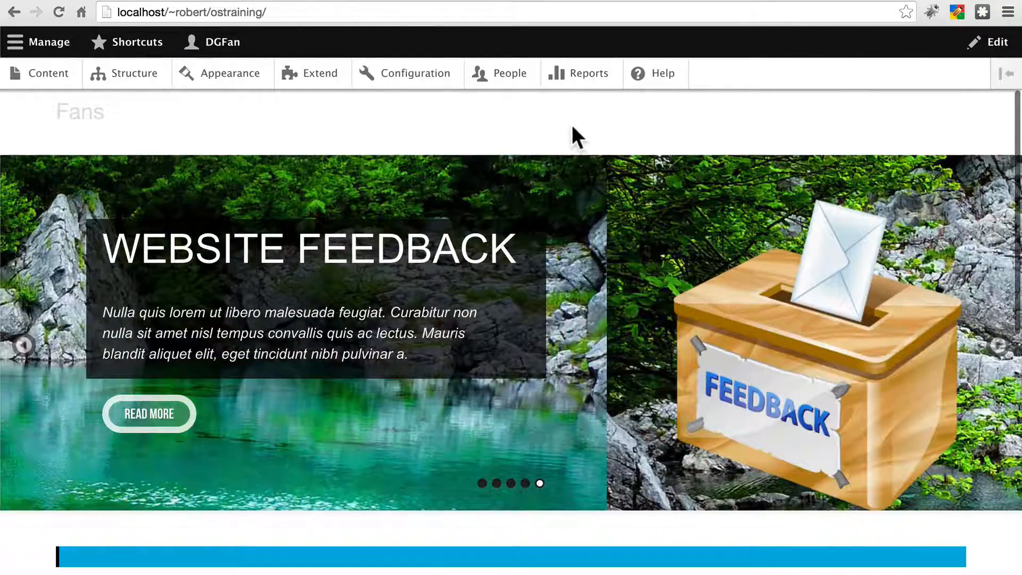
{"action": "scroll", "coordinate": [586, 138], "scroll_direction": "down", "scroll_amount": 5}
{"action": "scroll", "coordinate": [589, 113], "scroll_direction": "down", "scroll_amount": 10}
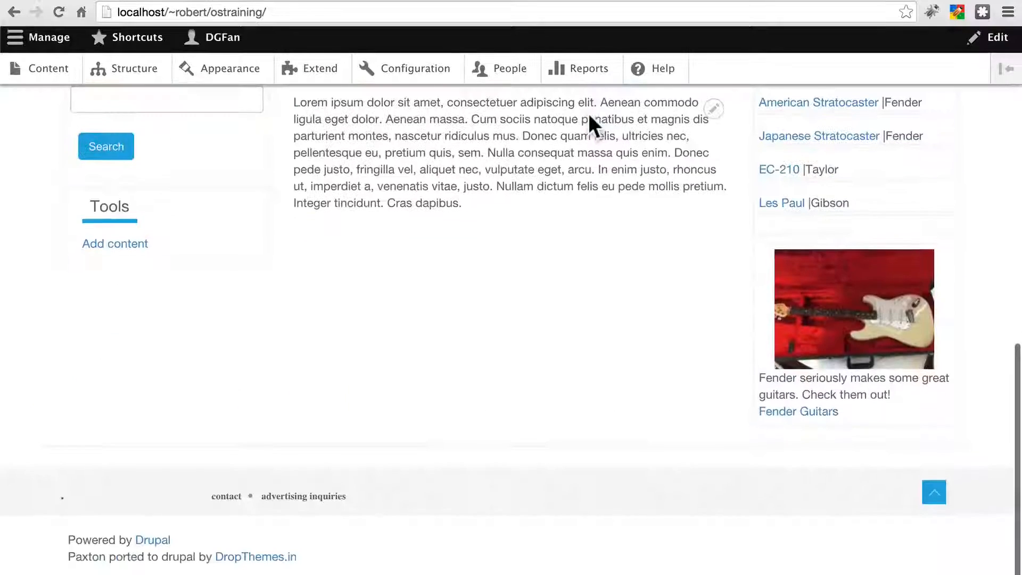
{"action": "scroll", "coordinate": [589, 123], "scroll_direction": "up", "scroll_amount": 3}
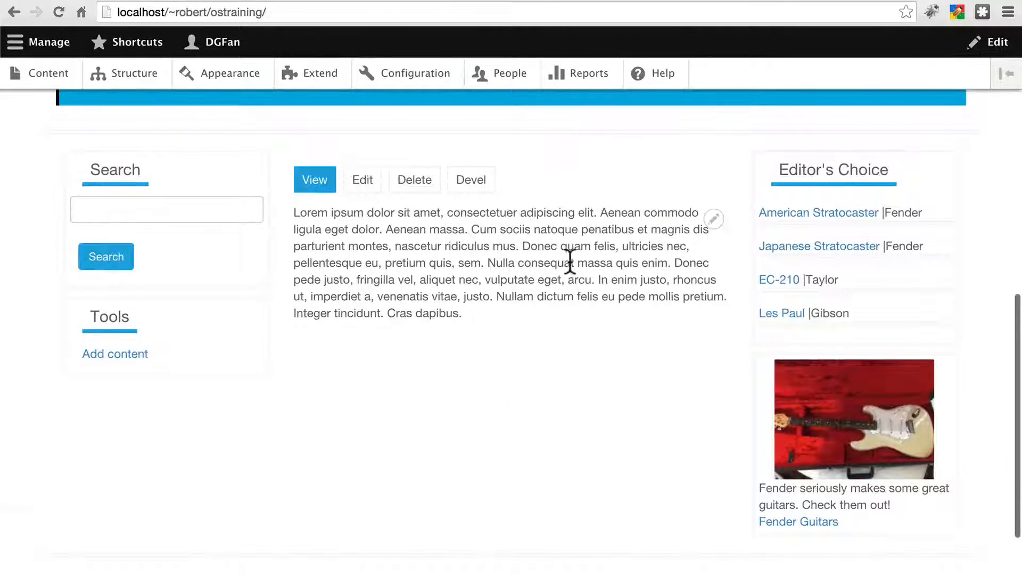
{"action": "scroll", "coordinate": [567, 261], "scroll_direction": "down", "scroll_amount": 4}
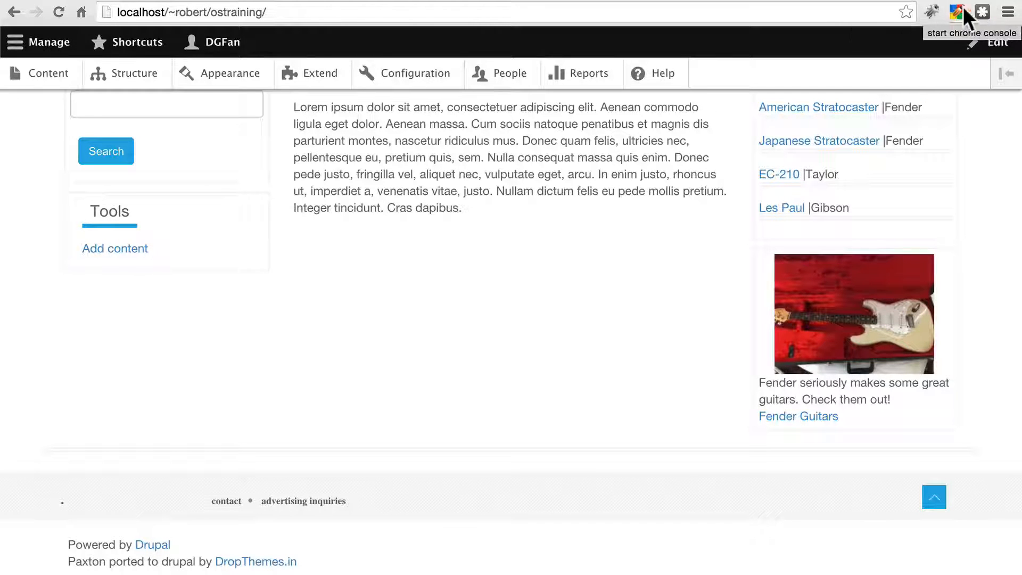
Step: Open the browser's Developer Tools and inspect the footer menu logo element
{"action": "left_click", "coordinate": [1009, 13]}
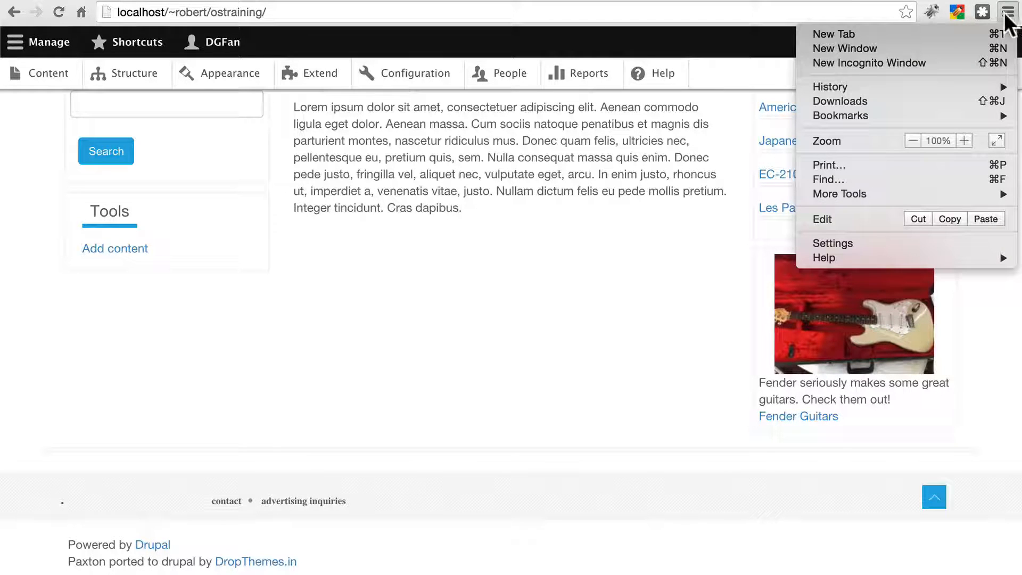
{"action": "mouse_move", "coordinate": [855, 195]}
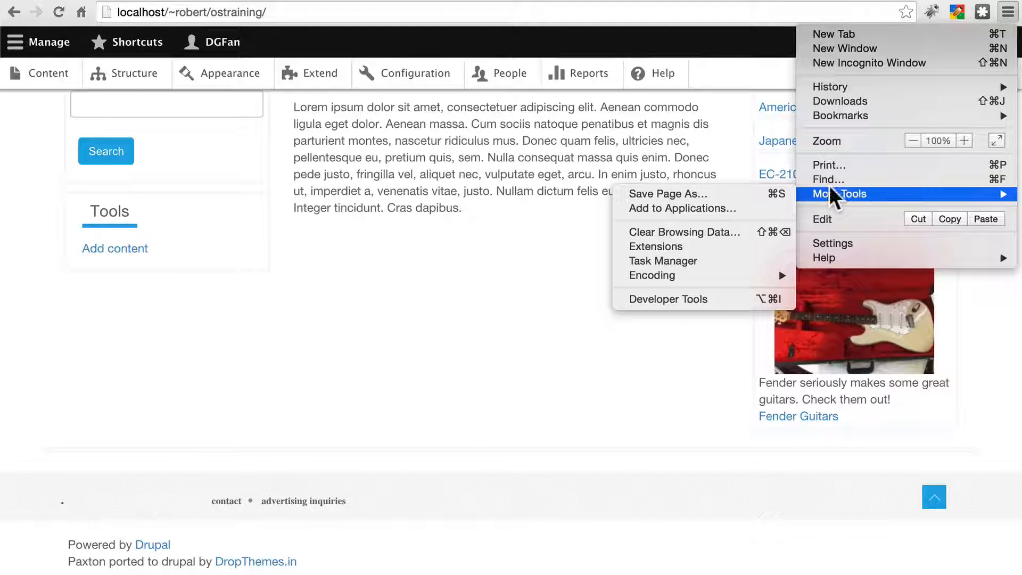
{"action": "left_click", "coordinate": [685, 298]}
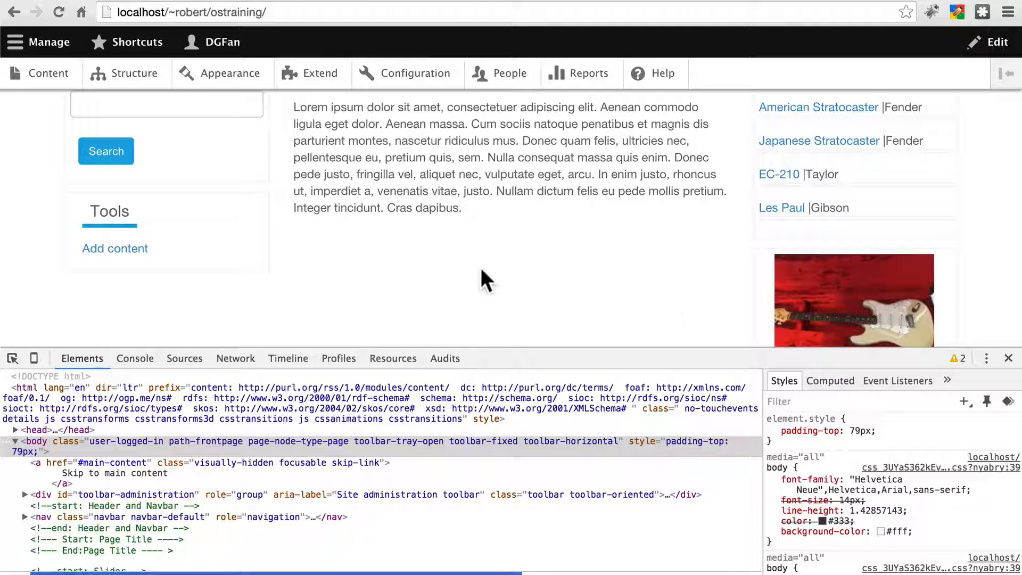
{"action": "scroll", "coordinate": [442, 267], "scroll_direction": "down", "scroll_amount": 5}
{"action": "scroll", "coordinate": [442, 267], "scroll_direction": "down", "scroll_amount": 2}
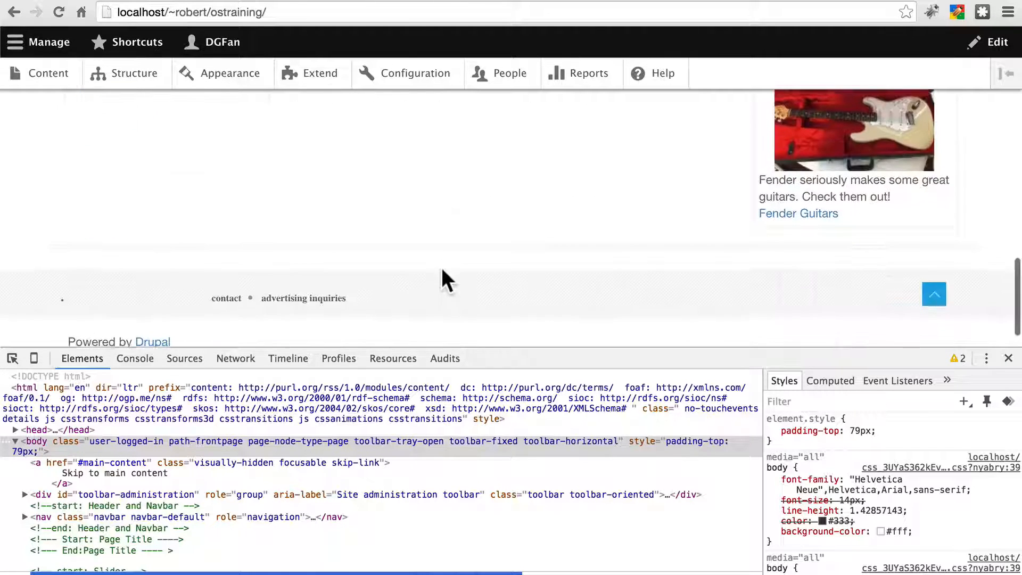
{"action": "left_click", "coordinate": [7, 360]}
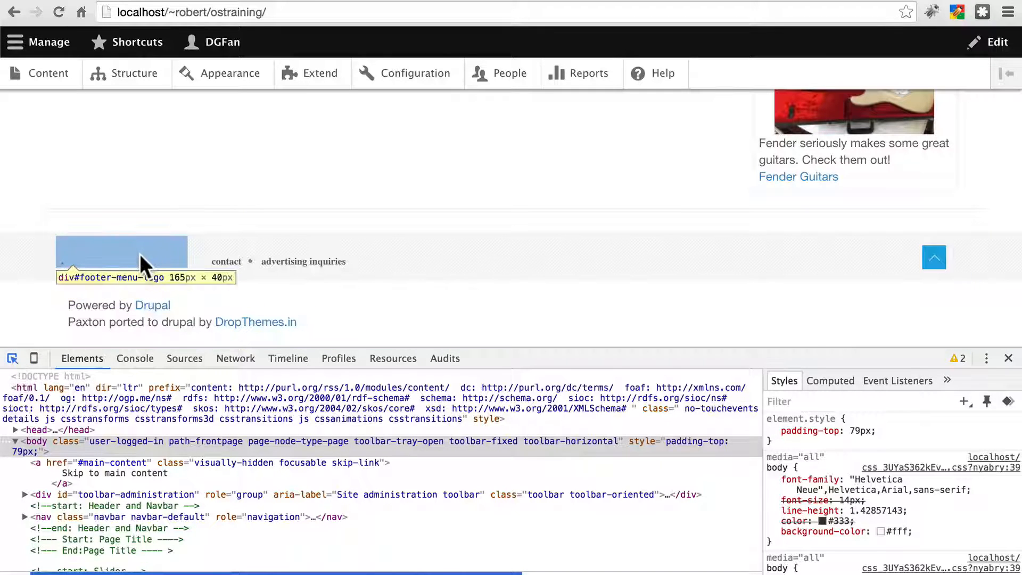
{"action": "left_click", "coordinate": [140, 254]}
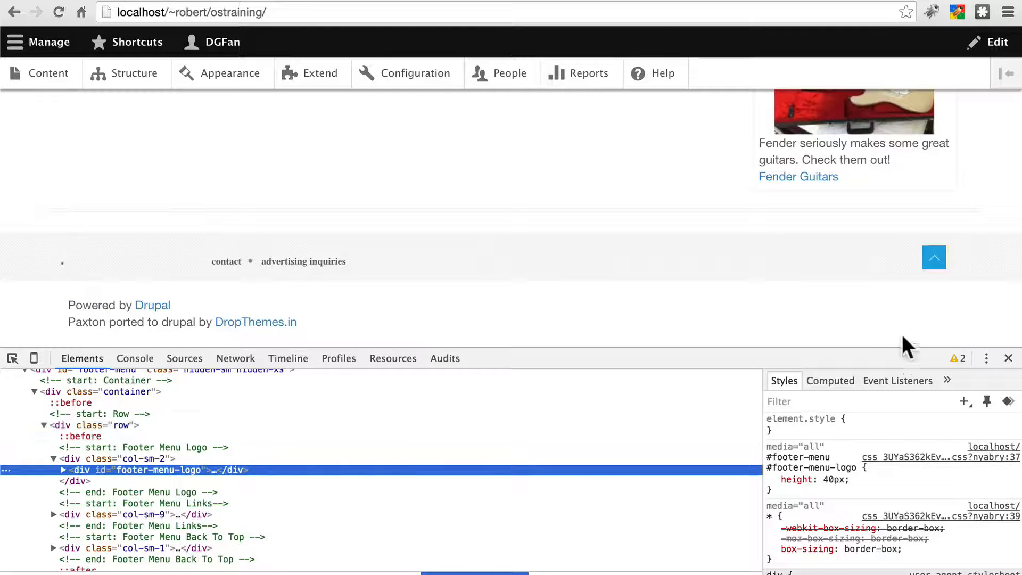
Step: Close the Developer Tools and scroll back up to the top of the front page
{"action": "left_click", "coordinate": [1008, 357]}
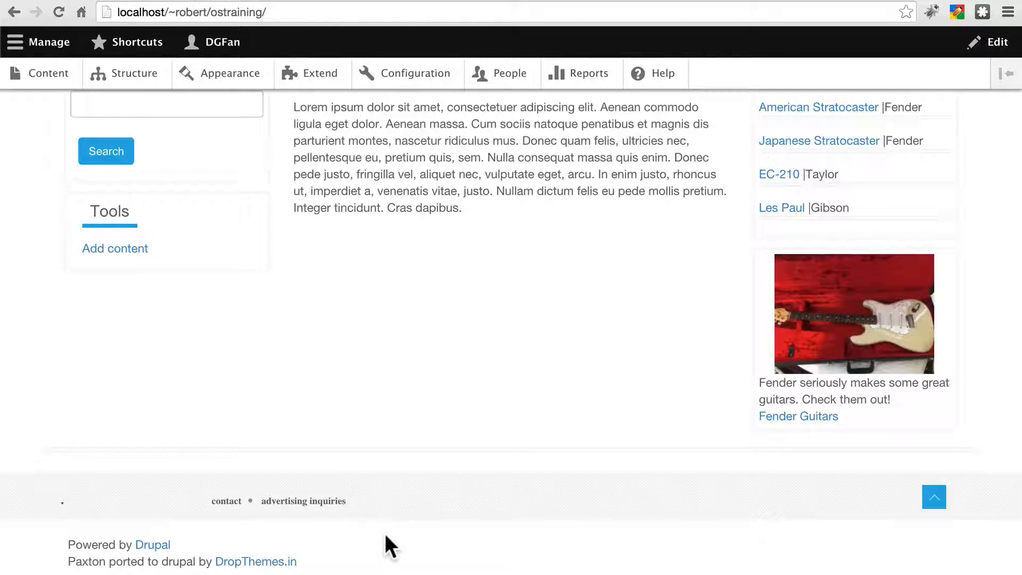
{"action": "scroll", "coordinate": [384, 531], "scroll_direction": "up", "scroll_amount": 1}
{"action": "scroll", "coordinate": [385, 534], "scroll_direction": "down", "scroll_amount": 1}
{"action": "scroll", "coordinate": [385, 534], "scroll_direction": "up", "scroll_amount": 10}
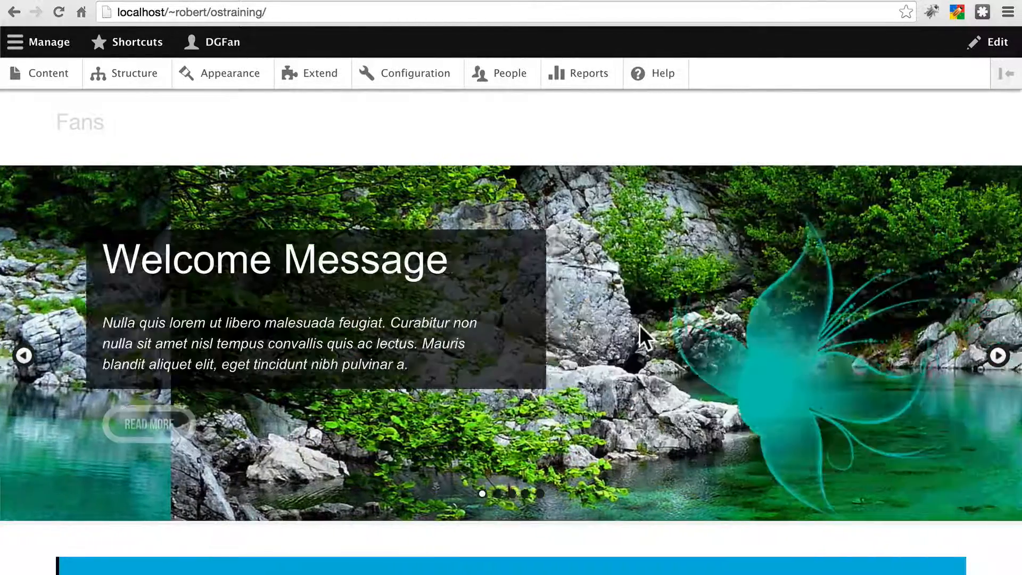
{"action": "scroll", "coordinate": [500, 199], "scroll_direction": "up", "scroll_amount": 3}
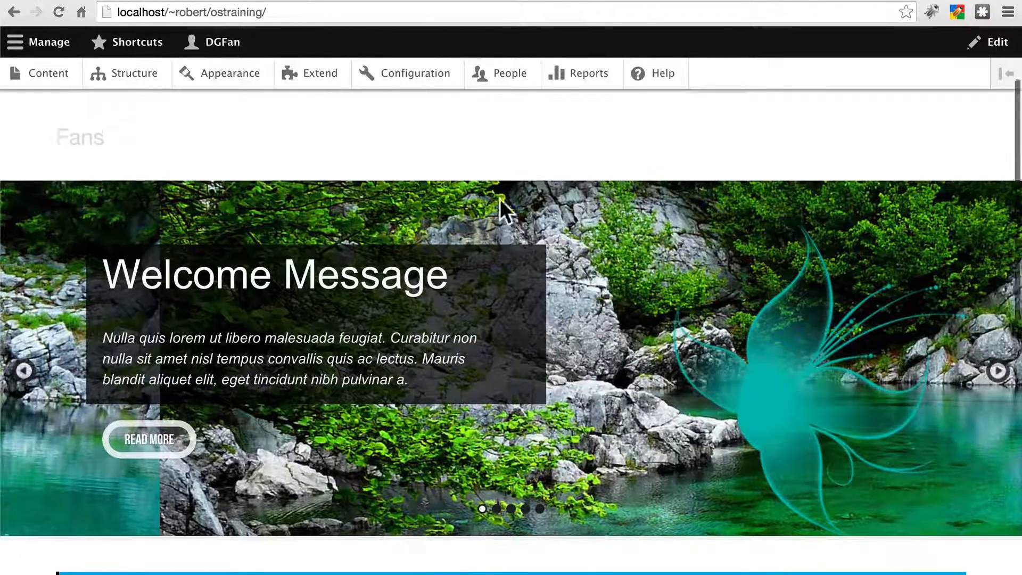
{"action": "scroll", "coordinate": [500, 199], "scroll_direction": "up", "scroll_amount": 3}
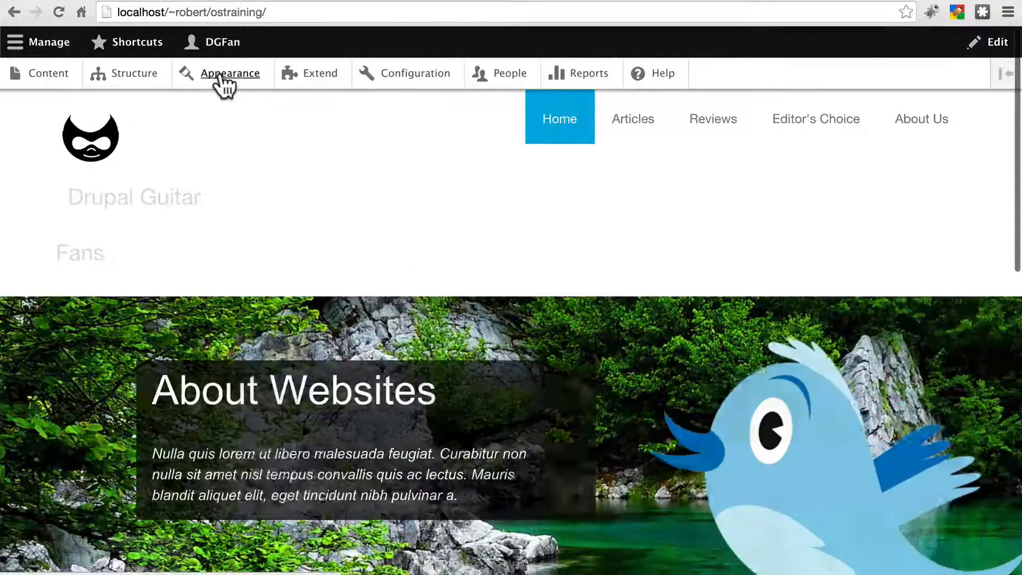
Step: Open the Paxton theme settings and expand the Smart Blue Settings and Front Page Slideshow sections
{"action": "left_click", "coordinate": [221, 79]}
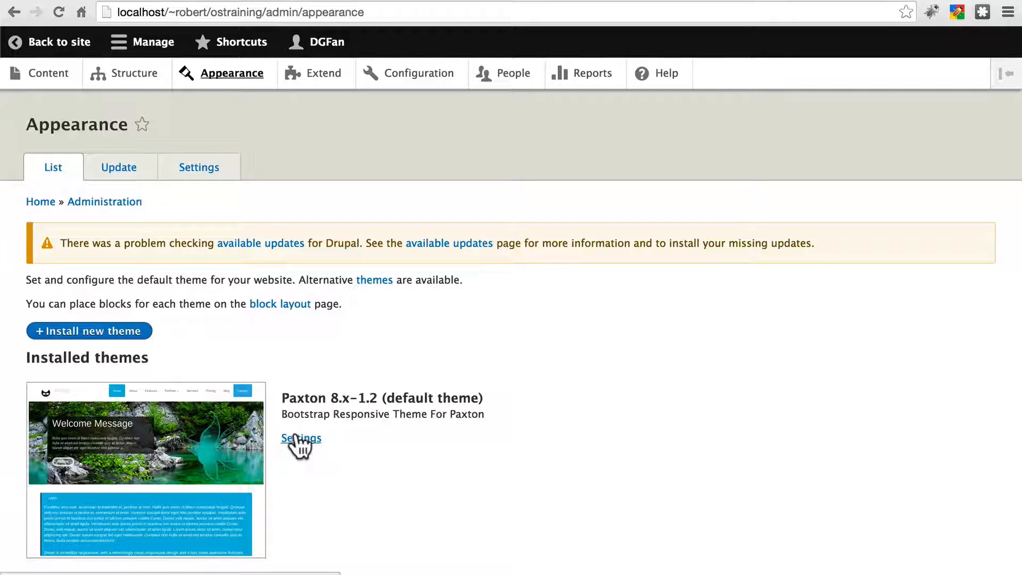
{"action": "left_click", "coordinate": [205, 177]}
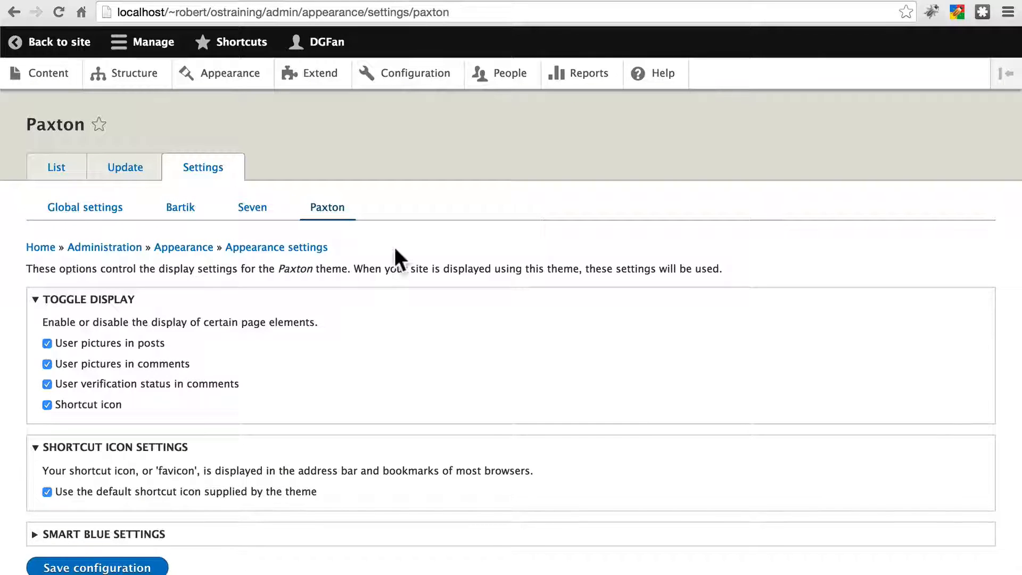
{"action": "scroll", "coordinate": [394, 247], "scroll_direction": "down", "scroll_amount": 3}
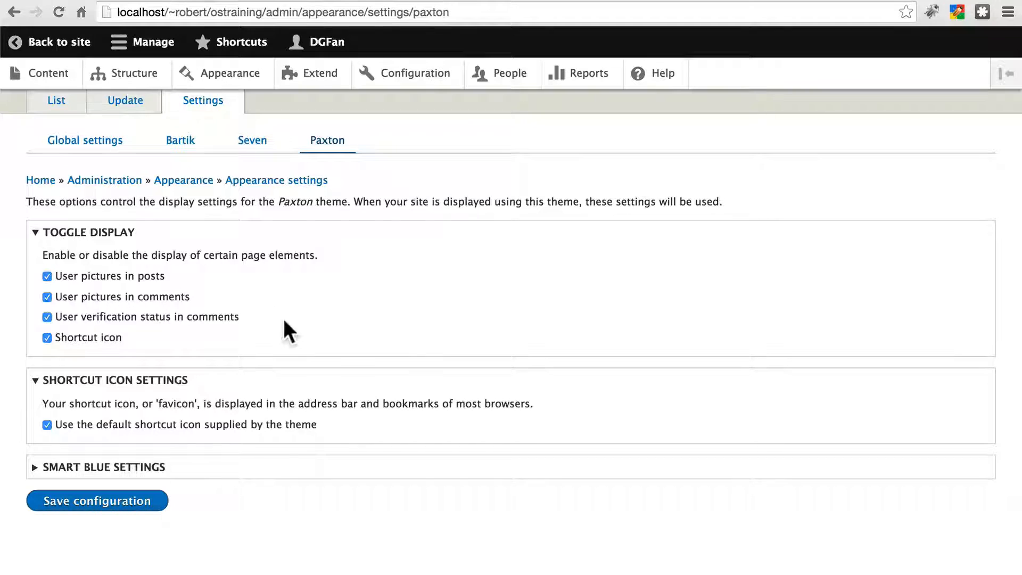
{"action": "left_click", "coordinate": [37, 468]}
{"action": "scroll", "coordinate": [186, 479], "scroll_direction": "down", "scroll_amount": 3}
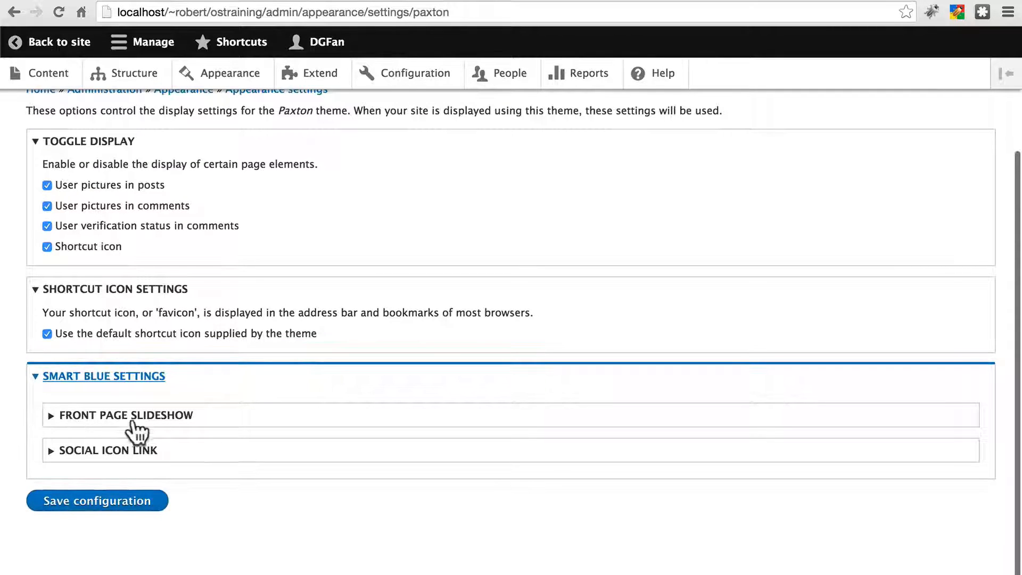
{"action": "left_click", "coordinate": [54, 417]}
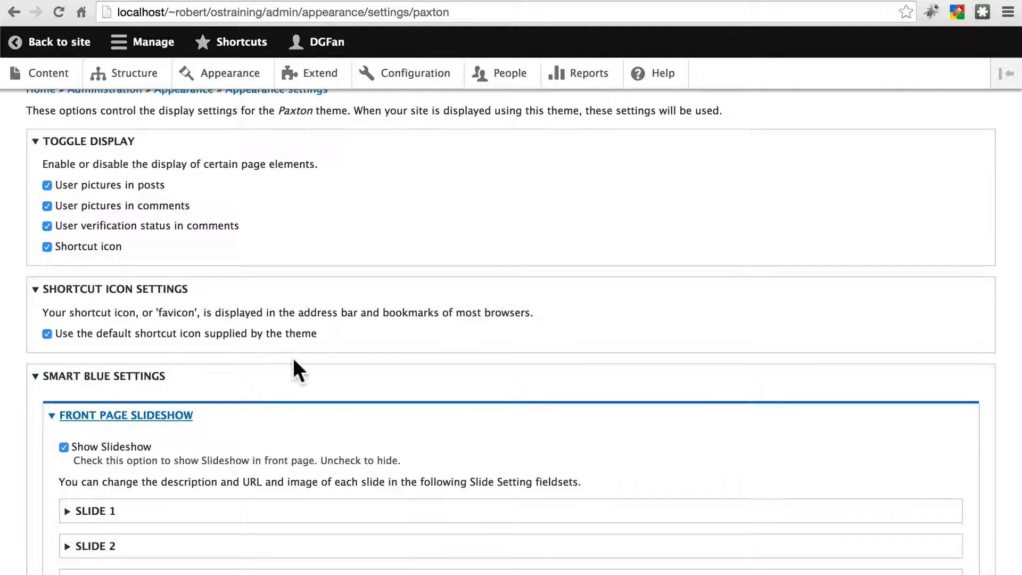
{"action": "scroll", "coordinate": [293, 367], "scroll_direction": "down", "scroll_amount": 4}
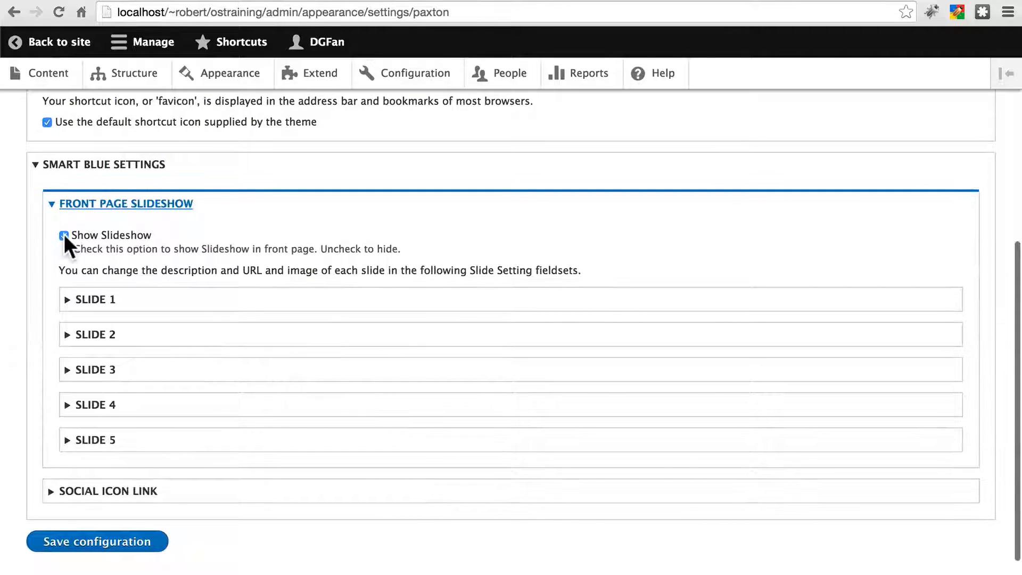
{"action": "left_click", "coordinate": [64, 234]}
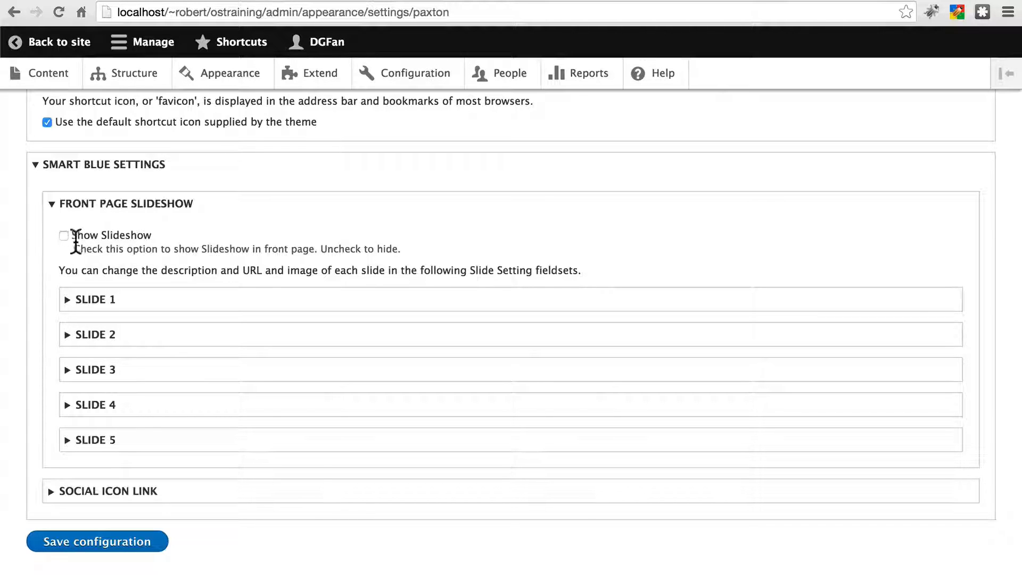
{"action": "left_click", "coordinate": [63, 235]}
Step: Expand Slide 1 and examine its title, description, URL and image fields
{"action": "left_click", "coordinate": [70, 301]}
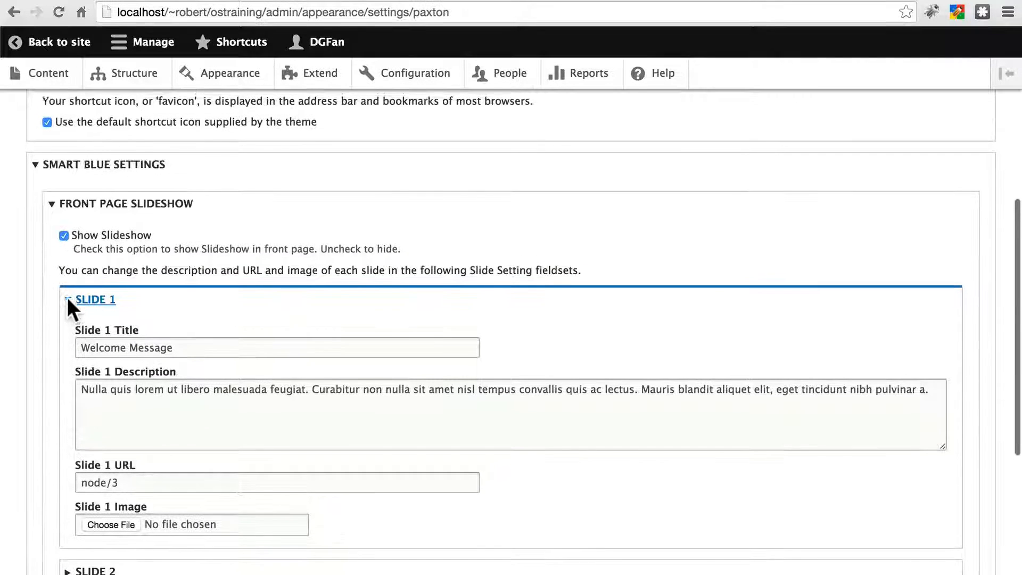
{"action": "scroll", "coordinate": [69, 309], "scroll_direction": "down", "scroll_amount": 5}
{"action": "scroll", "coordinate": [69, 308], "scroll_direction": "up", "scroll_amount": 4}
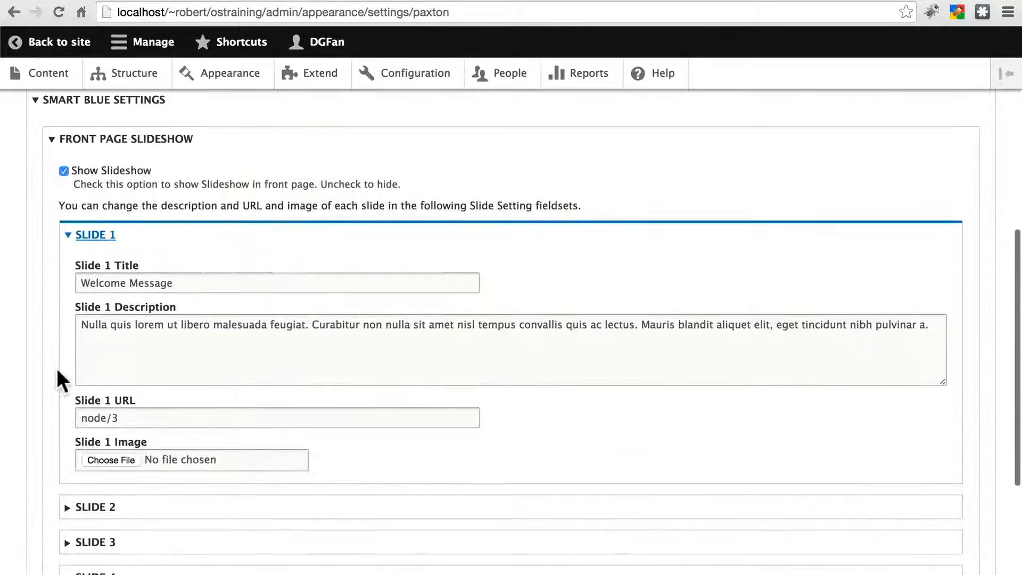
{"action": "scroll", "coordinate": [57, 368], "scroll_direction": "up", "scroll_amount": 3}
{"action": "scroll", "coordinate": [158, 331], "scroll_direction": "up", "scroll_amount": 4}
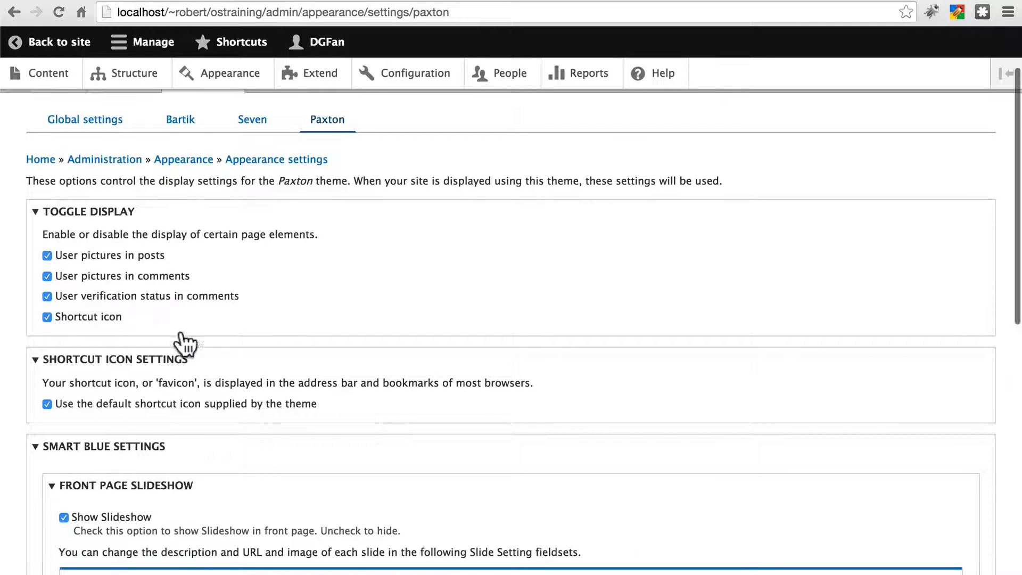
{"action": "scroll", "coordinate": [187, 354], "scroll_direction": "down", "scroll_amount": 4}
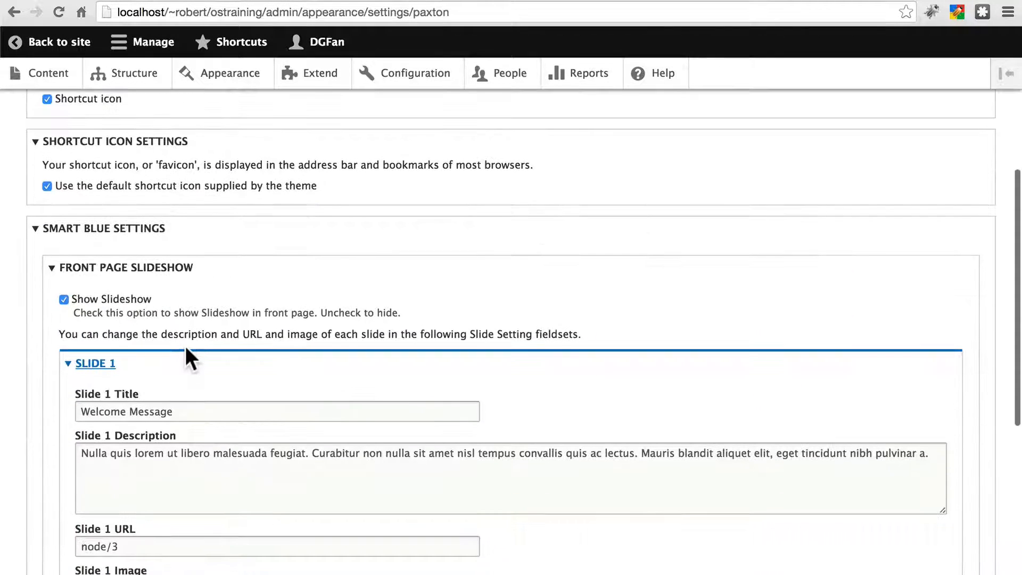
{"action": "scroll", "coordinate": [186, 349], "scroll_direction": "down", "scroll_amount": 4}
{"action": "scroll", "coordinate": [186, 347], "scroll_direction": "up", "scroll_amount": 2}
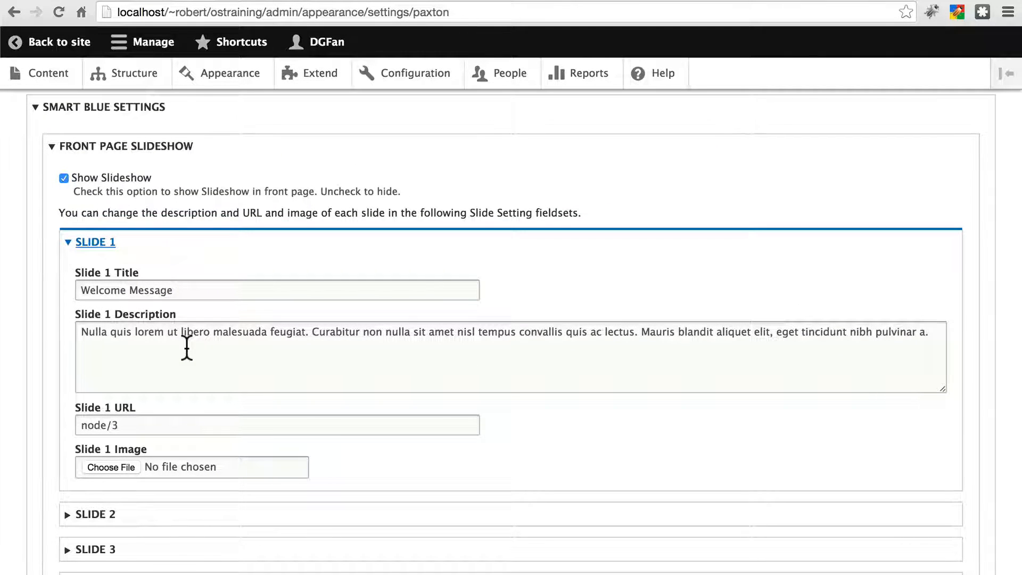
{"action": "scroll", "coordinate": [187, 349], "scroll_direction": "up", "scroll_amount": 5}
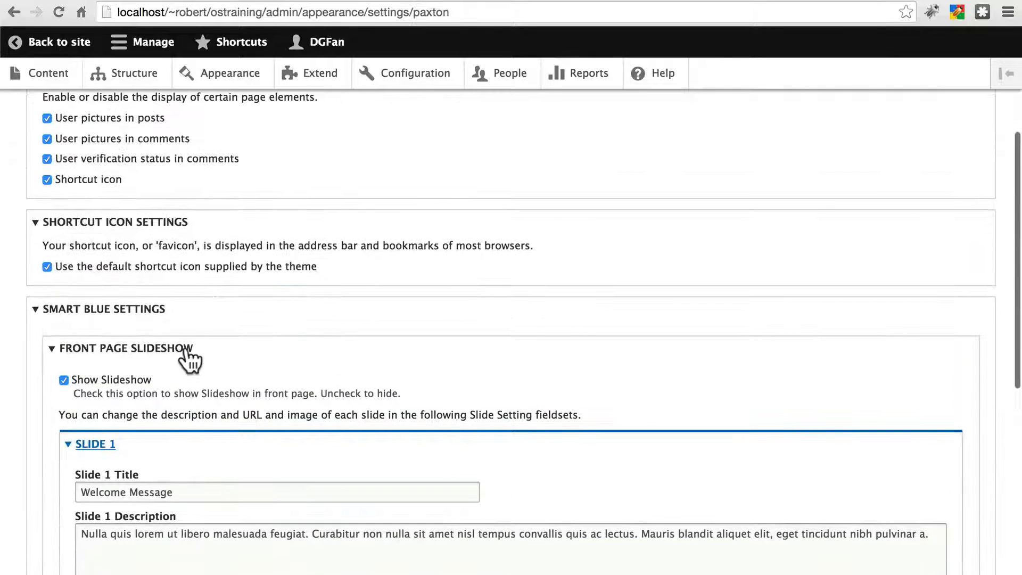
{"action": "scroll", "coordinate": [215, 318], "scroll_direction": "up", "scroll_amount": 2}
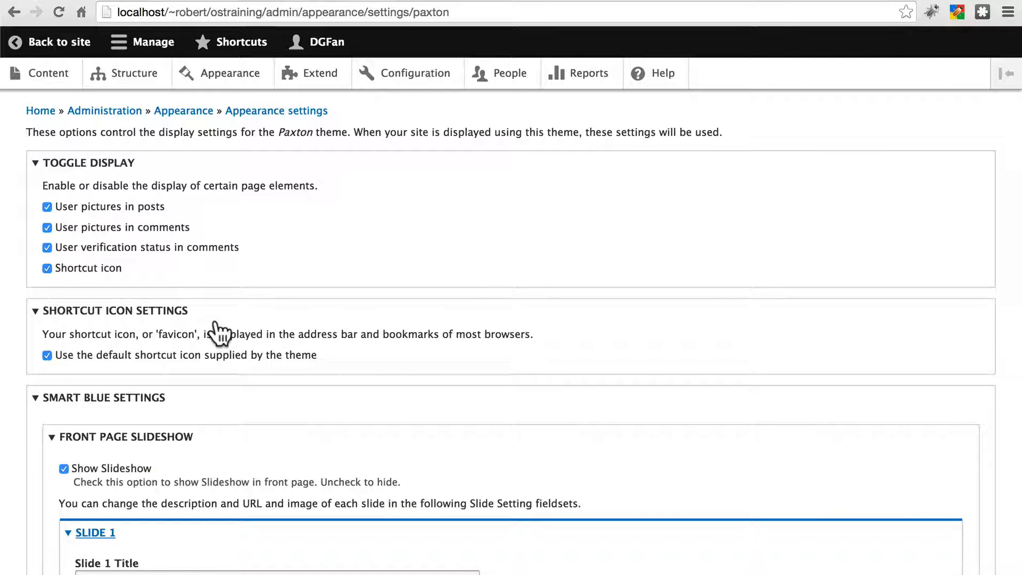
{"action": "scroll", "coordinate": [215, 319], "scroll_direction": "down", "scroll_amount": 7}
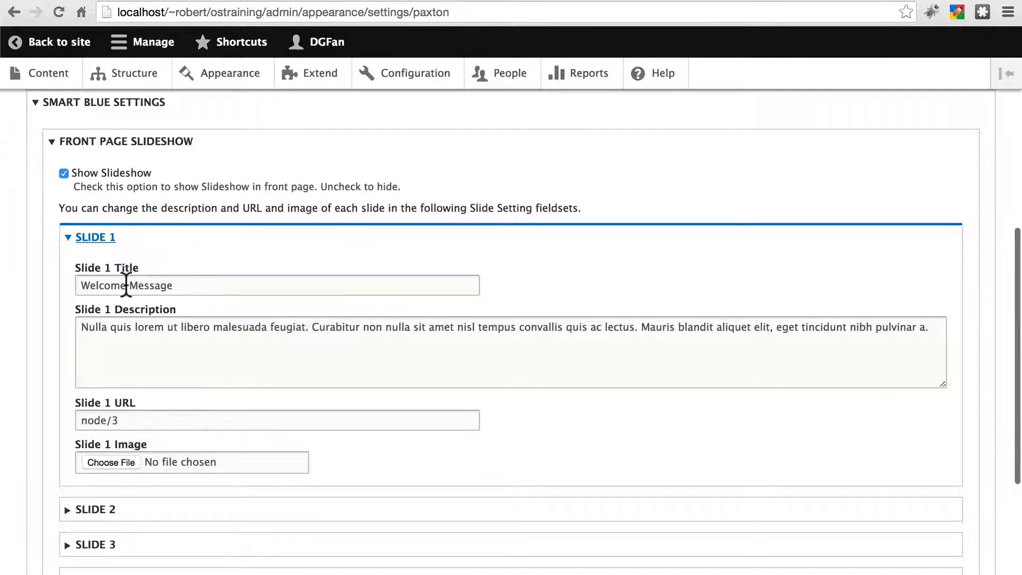
{"action": "scroll", "coordinate": [126, 285], "scroll_direction": "up", "scroll_amount": 8}
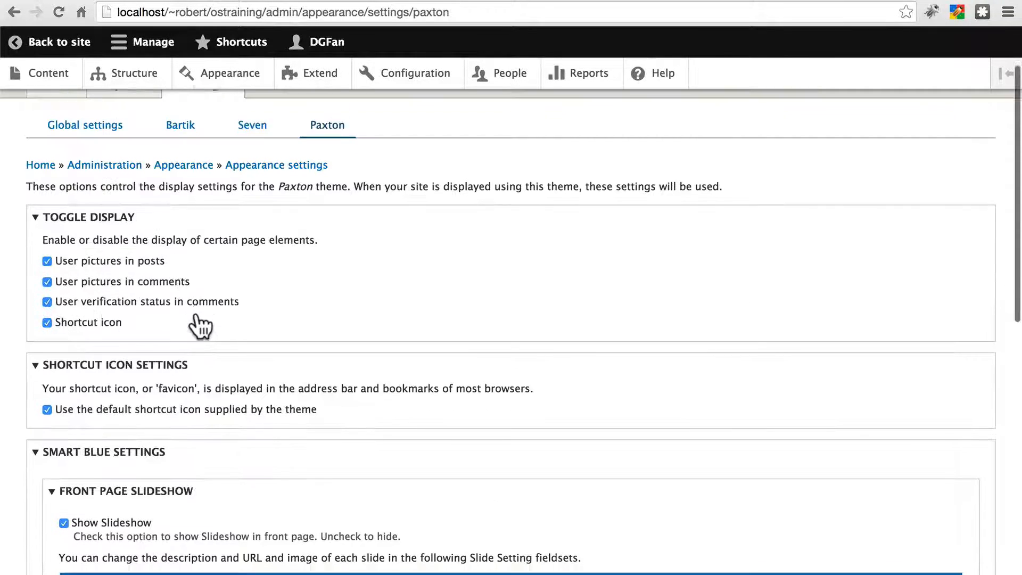
{"action": "scroll", "coordinate": [201, 326], "scroll_direction": "down", "scroll_amount": 8}
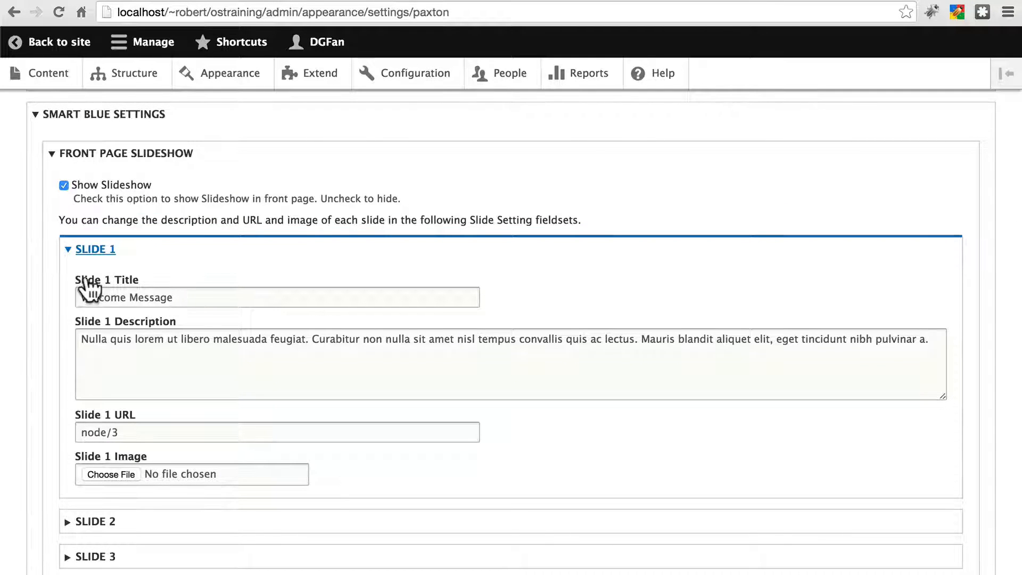
{"action": "scroll", "coordinate": [139, 333], "scroll_direction": "down", "scroll_amount": 3}
Step: Expand Slide 2 and examine its title and description fields
{"action": "left_click", "coordinate": [85, 412]}
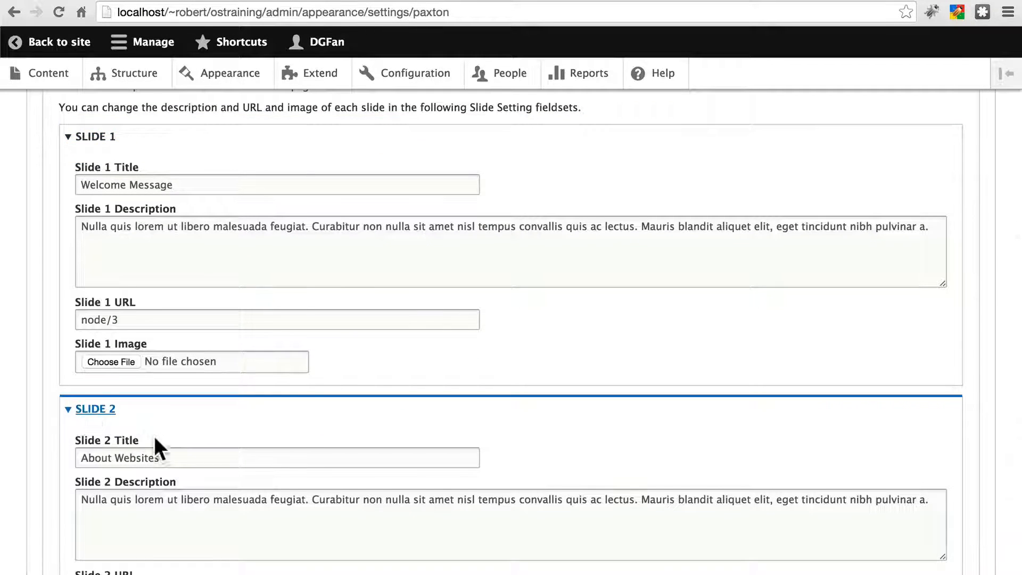
{"action": "scroll", "coordinate": [155, 447], "scroll_direction": "up", "scroll_amount": 2}
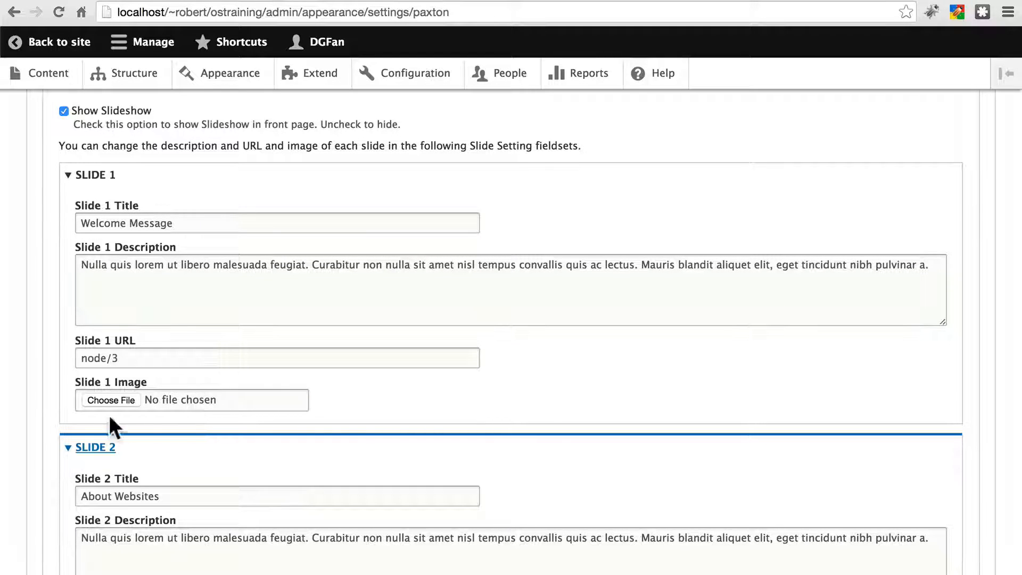
{"action": "scroll", "coordinate": [187, 403], "scroll_direction": "up", "scroll_amount": 1}
{"action": "scroll", "coordinate": [187, 399], "scroll_direction": "up", "scroll_amount": 1}
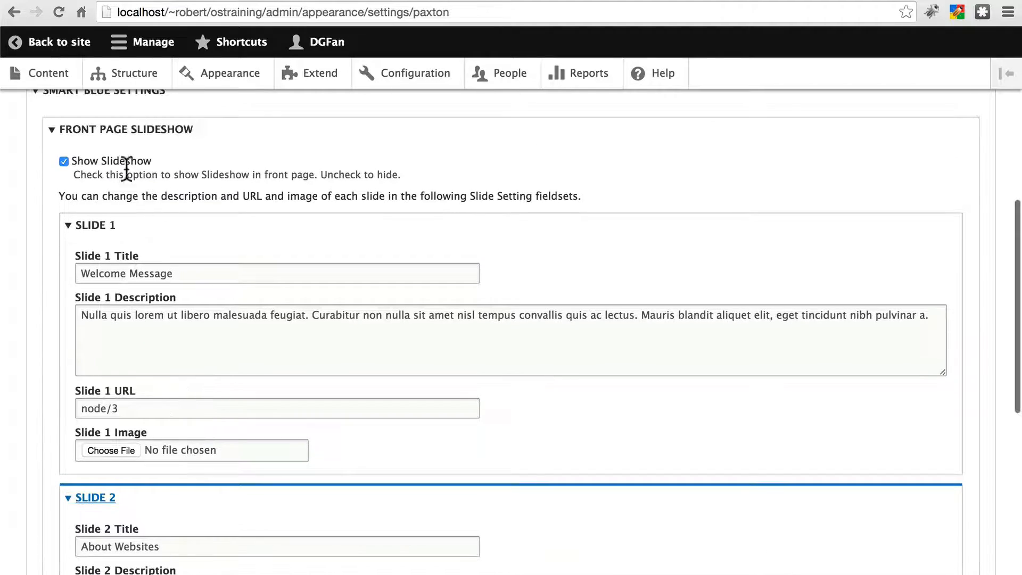
Step: Go back to the site, then reopen the Paxton theme settings page
{"action": "left_click", "coordinate": [61, 43]}
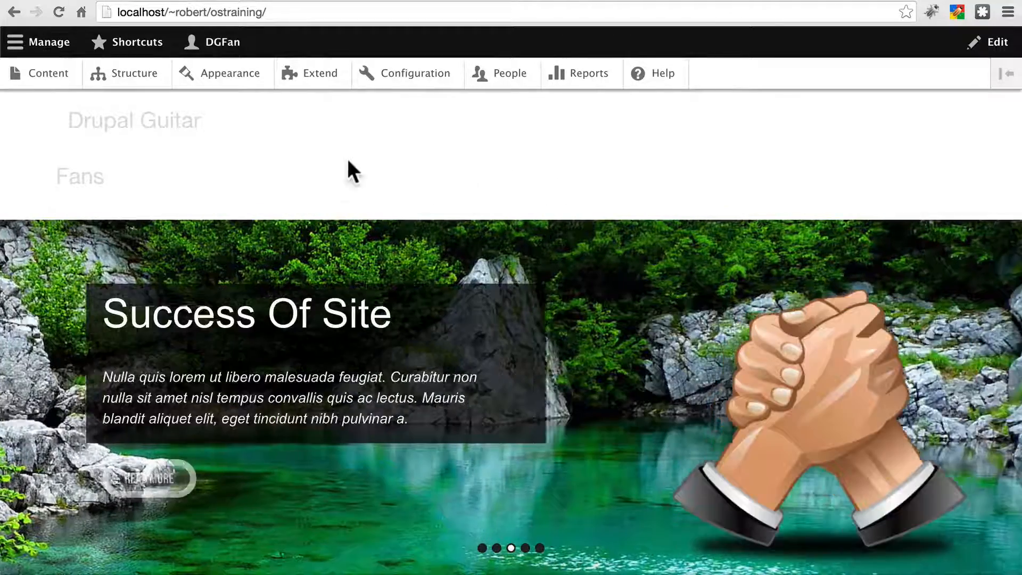
{"action": "left_click", "coordinate": [128, 74]}
{"action": "left_click", "coordinate": [222, 80]}
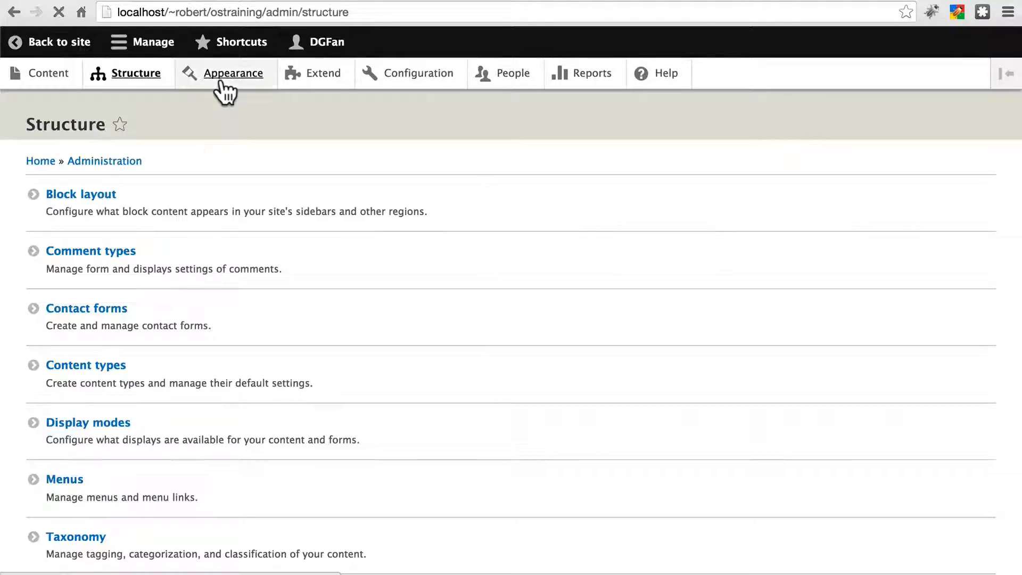
{"action": "left_click", "coordinate": [301, 434]}
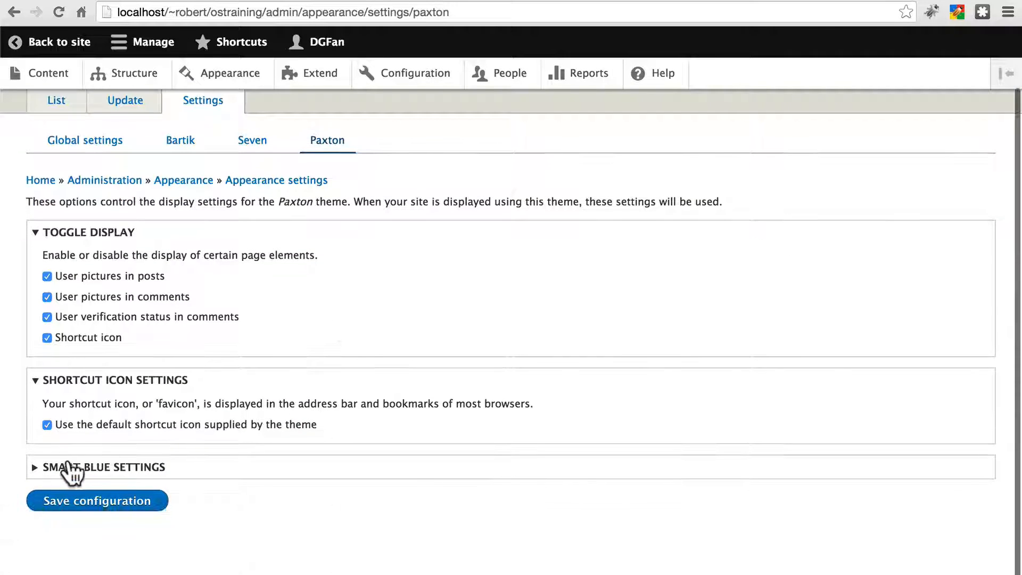
Step: Expand Smart Blue Settings and Front Page Slideshow to examine the list of slides
{"action": "left_click", "coordinate": [36, 468]}
{"action": "scroll", "coordinate": [181, 442], "scroll_direction": "down", "scroll_amount": 2}
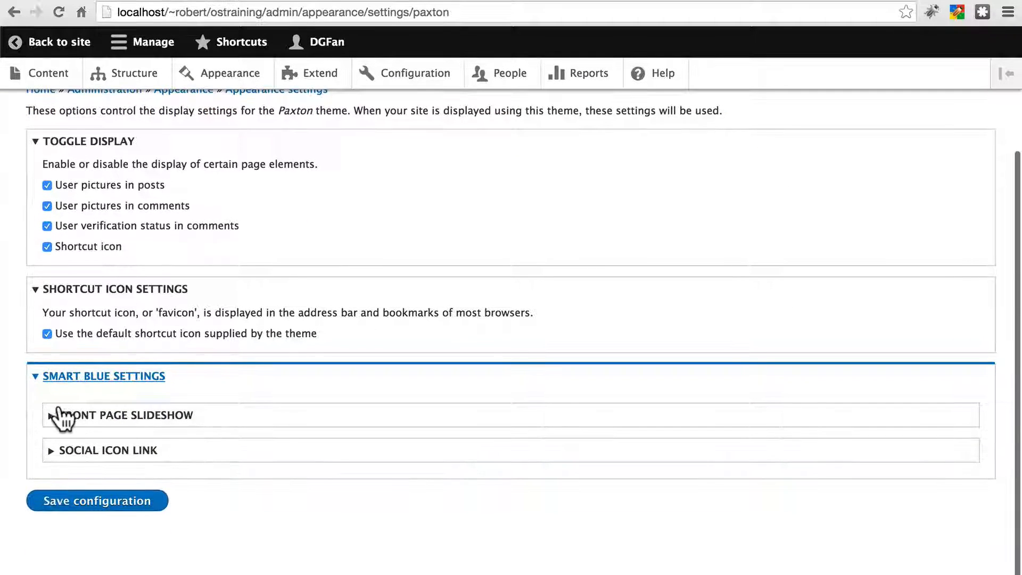
{"action": "left_click", "coordinate": [53, 418]}
{"action": "scroll", "coordinate": [184, 431], "scroll_direction": "down", "scroll_amount": 3}
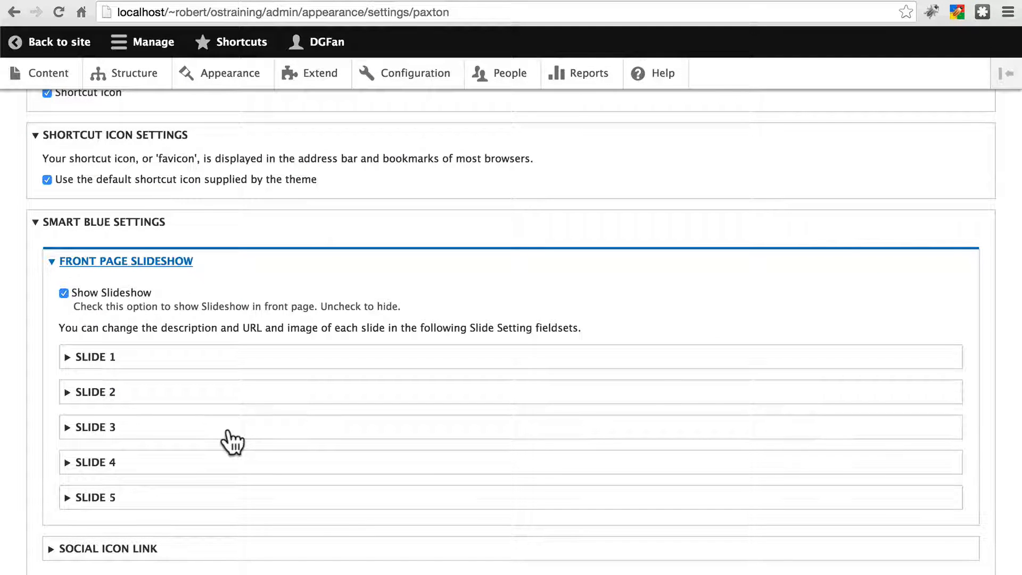
{"action": "scroll", "coordinate": [231, 442], "scroll_direction": "up", "scroll_amount": 6}
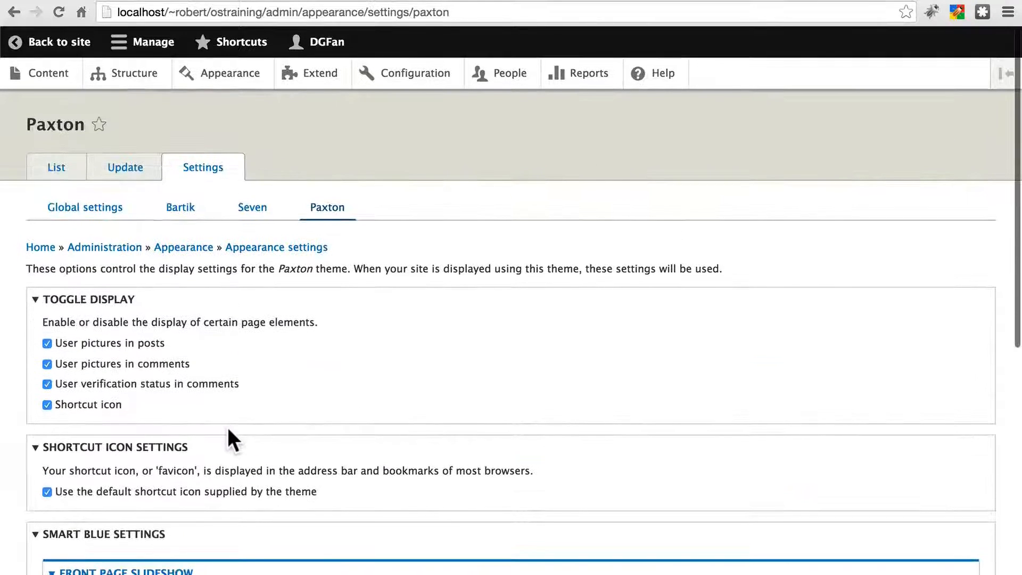
{"action": "scroll", "coordinate": [217, 438], "scroll_direction": "down", "scroll_amount": 5}
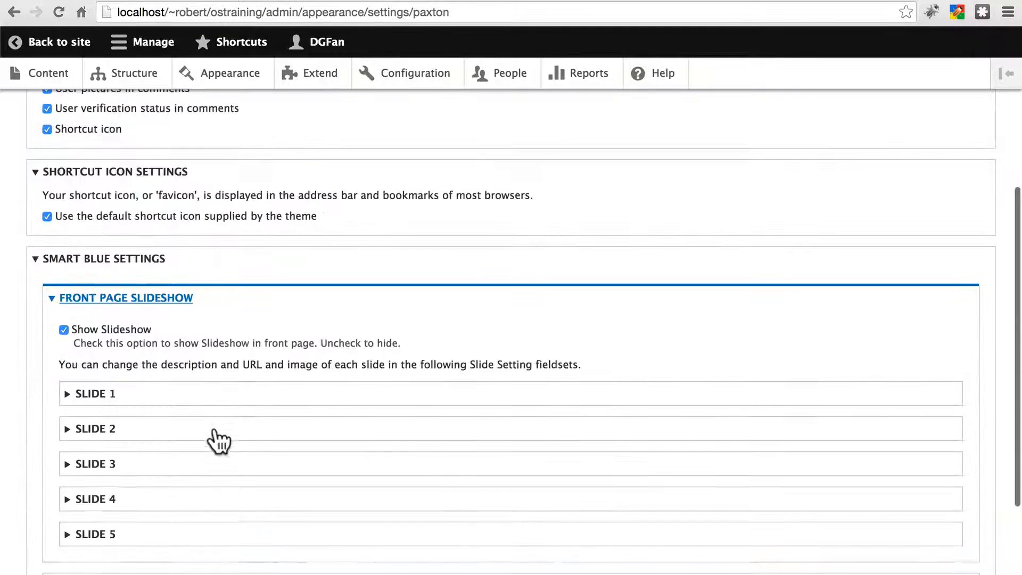
{"action": "scroll", "coordinate": [206, 366], "scroll_direction": "up", "scroll_amount": 5}
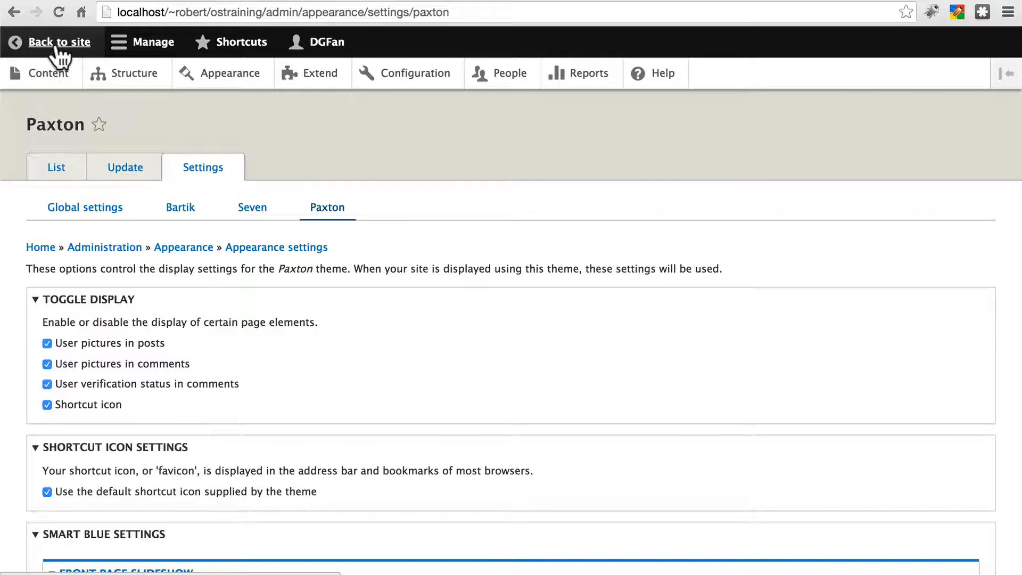
Step: Return to the site's front page and watch the slideshow
{"action": "left_click", "coordinate": [22, 45]}
{"action": "scroll", "coordinate": [335, 187], "scroll_direction": "down", "scroll_amount": 2}
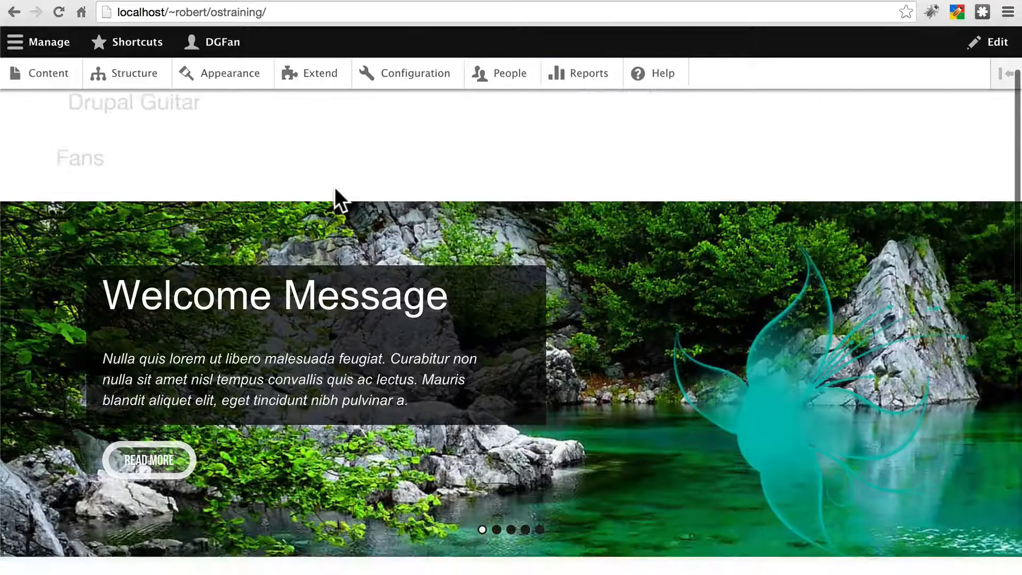
{"action": "scroll", "coordinate": [334, 187], "scroll_direction": "up", "scroll_amount": 2}
{"action": "scroll", "coordinate": [334, 187], "scroll_direction": "down", "scroll_amount": 3}
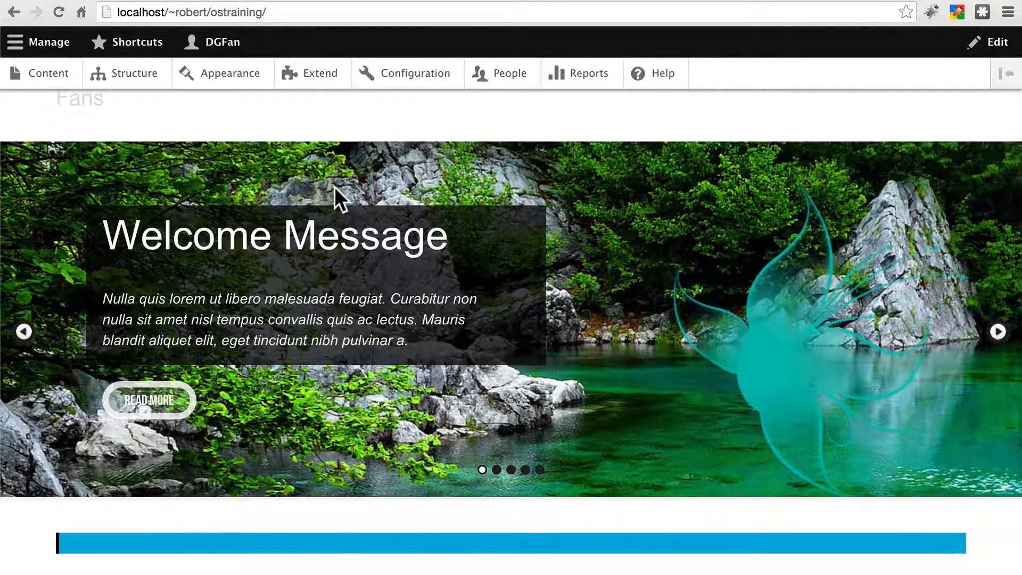
{"action": "scroll", "coordinate": [334, 187], "scroll_direction": "up", "scroll_amount": 1}
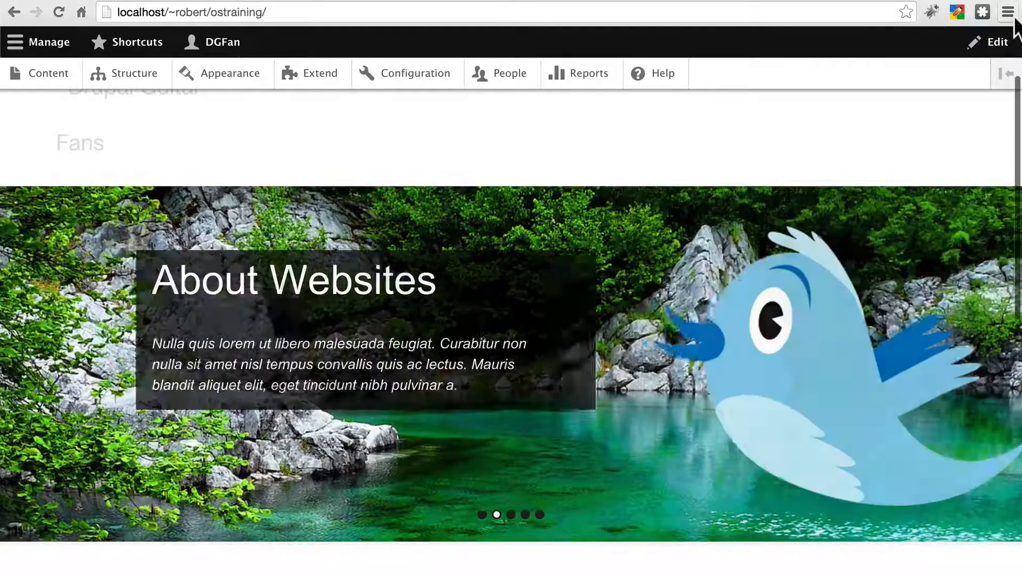
Step: Open the browser's Developer Tools and turn on the element picker
{"action": "left_click", "coordinate": [1008, 12]}
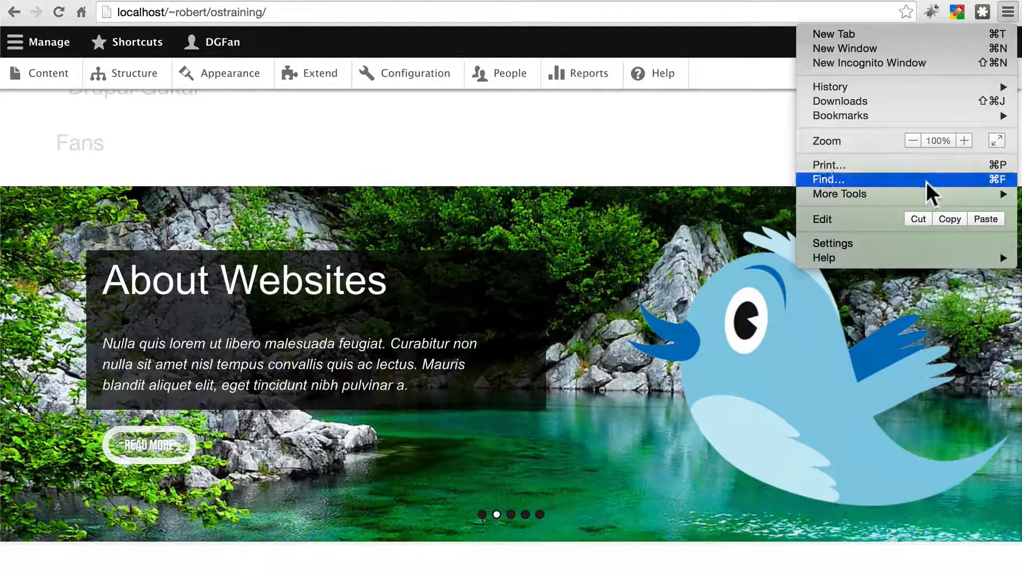
{"action": "mouse_move", "coordinate": [916, 192]}
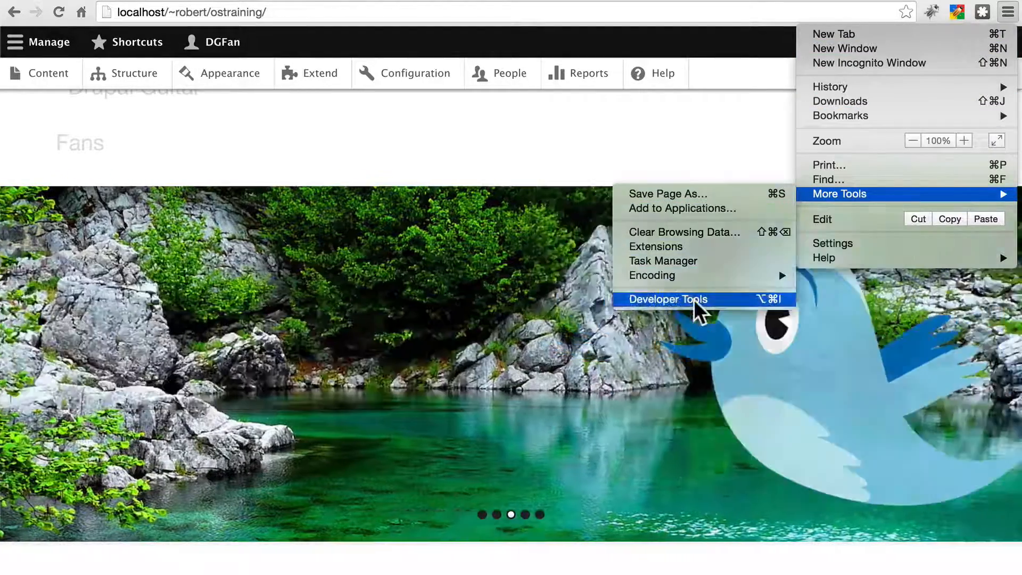
{"action": "left_click", "coordinate": [695, 300]}
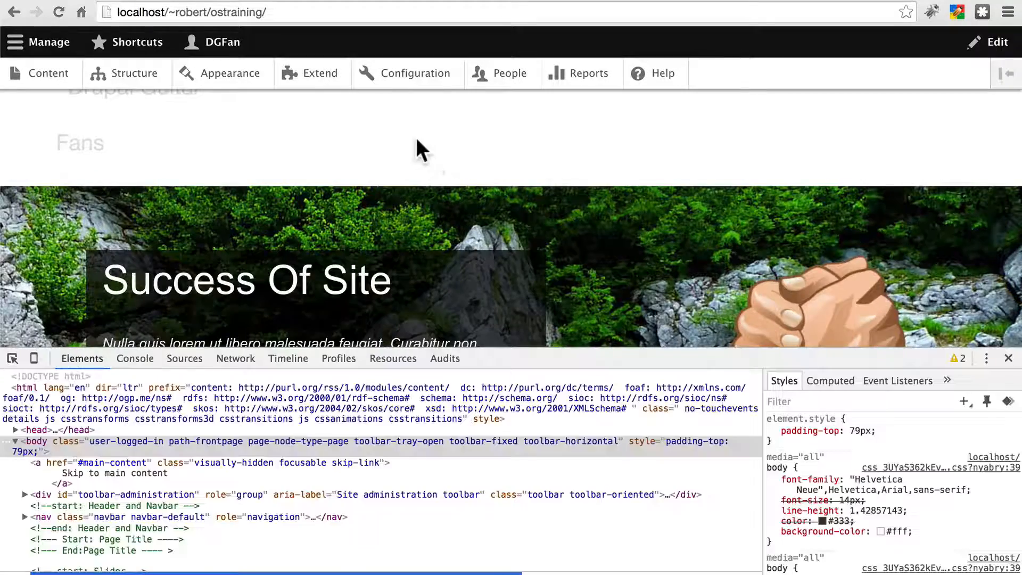
{"action": "scroll", "coordinate": [416, 138], "scroll_direction": "down", "scroll_amount": 2}
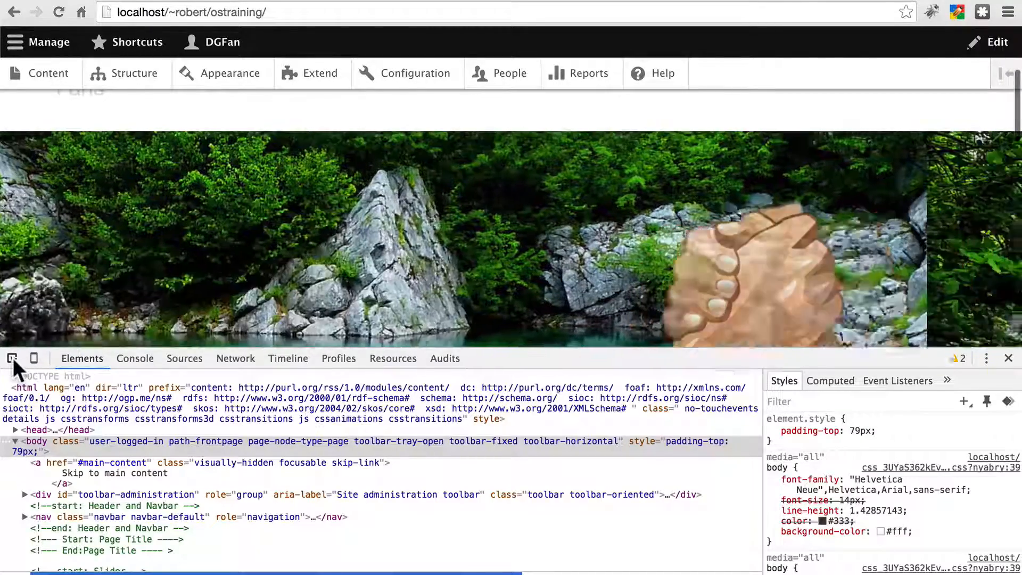
{"action": "left_click", "coordinate": [12, 358]}
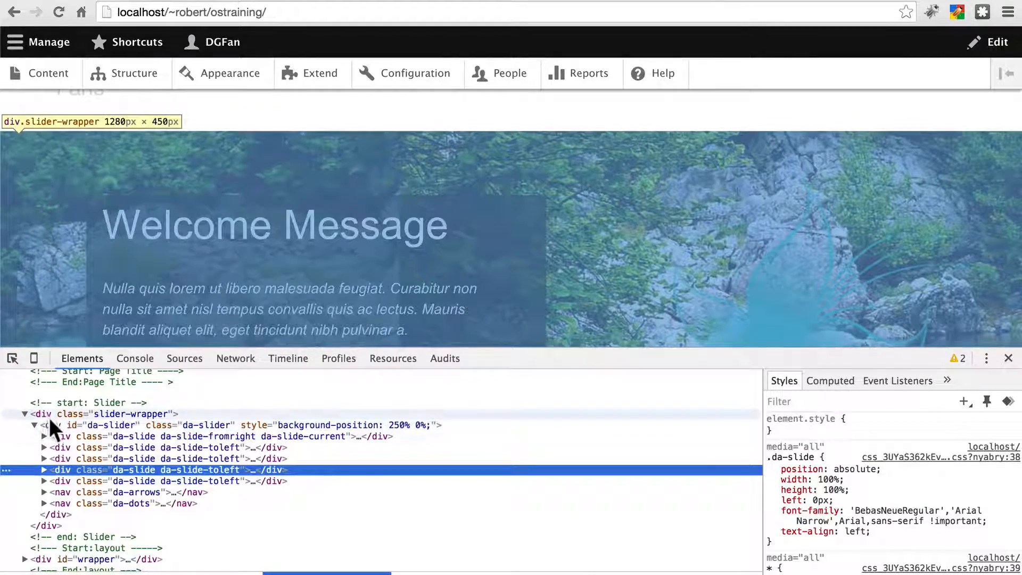
Step: Inspect the slider-wrapper and da-slider elements and their CSS styles in the Elements view
{"action": "scroll", "coordinate": [839, 480], "scroll_direction": "down", "scroll_amount": 2}
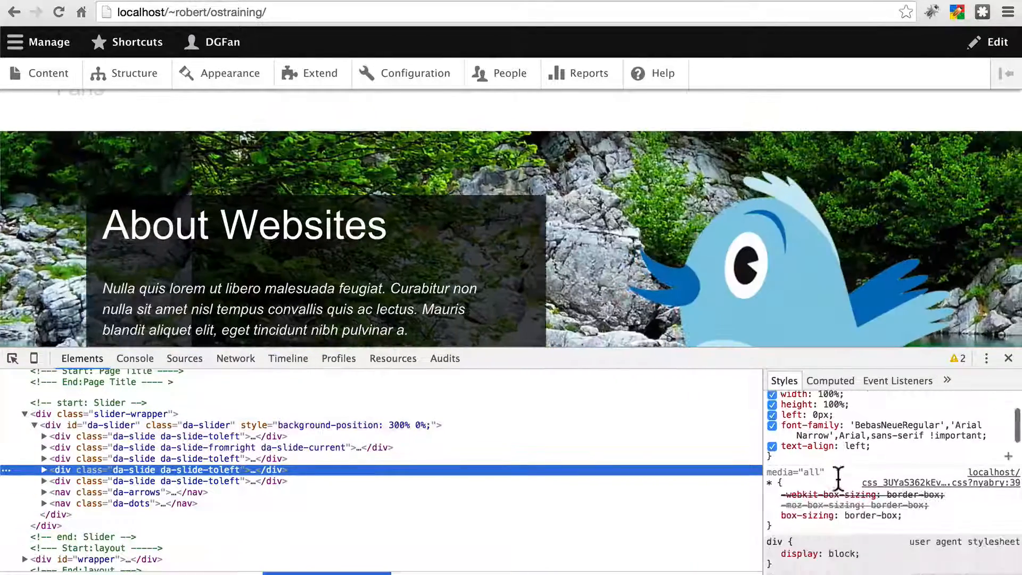
{"action": "scroll", "coordinate": [839, 479], "scroll_direction": "down", "scroll_amount": 4}
{"action": "scroll", "coordinate": [830, 471], "scroll_direction": "up", "scroll_amount": 6}
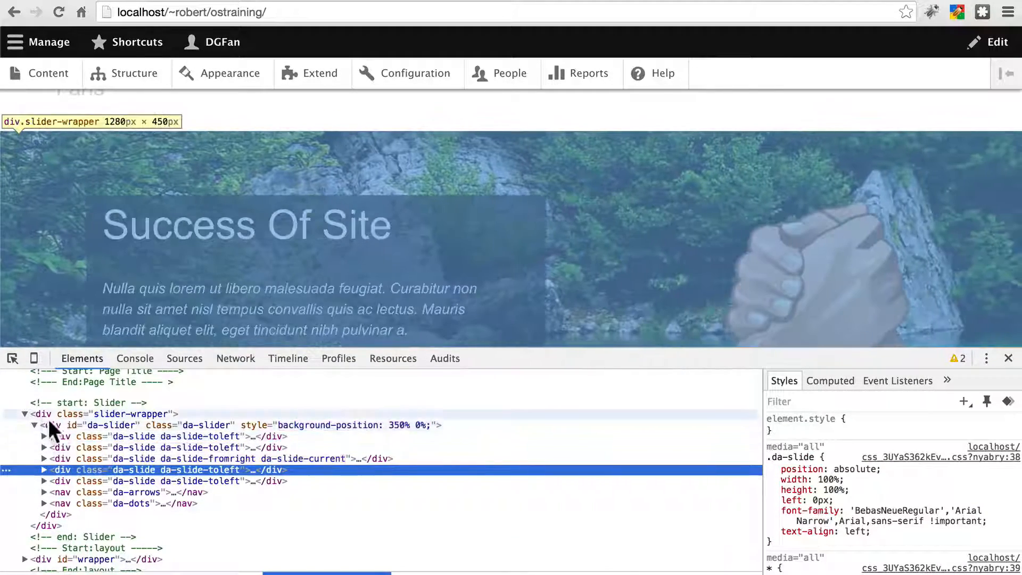
{"action": "left_click", "coordinate": [44, 414]}
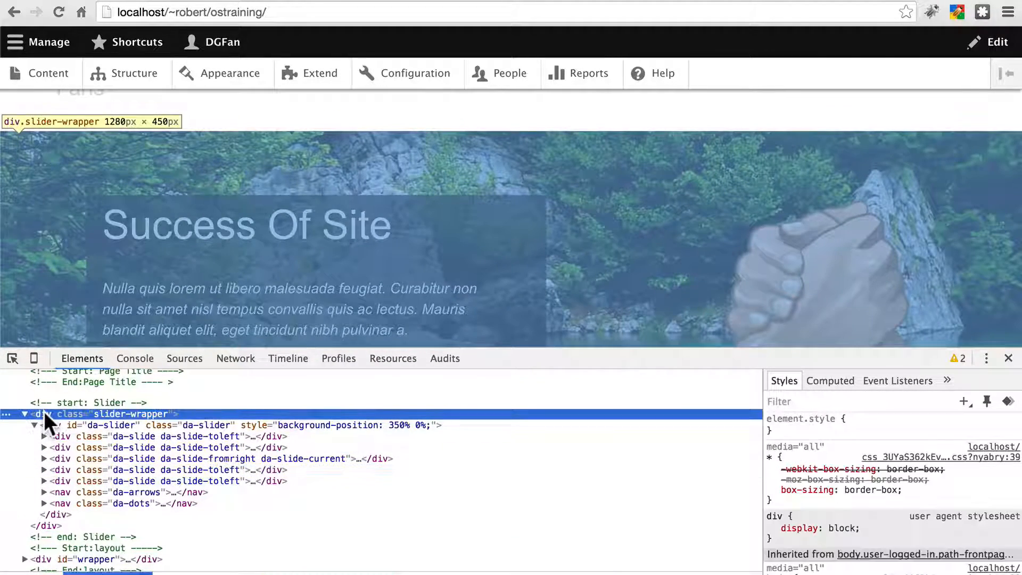
{"action": "scroll", "coordinate": [823, 450], "scroll_direction": "down", "scroll_amount": 5}
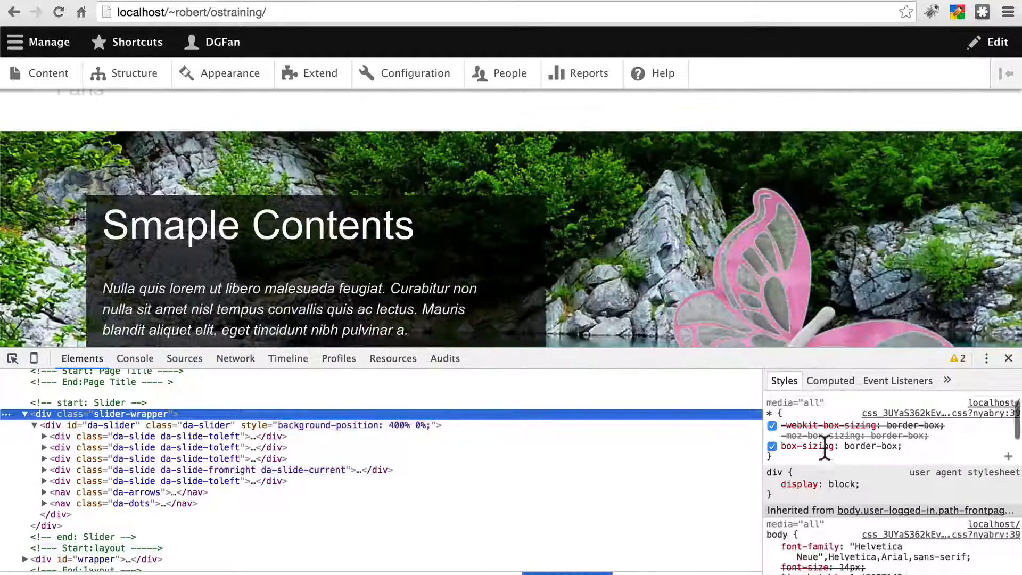
{"action": "scroll", "coordinate": [823, 445], "scroll_direction": "down", "scroll_amount": 5}
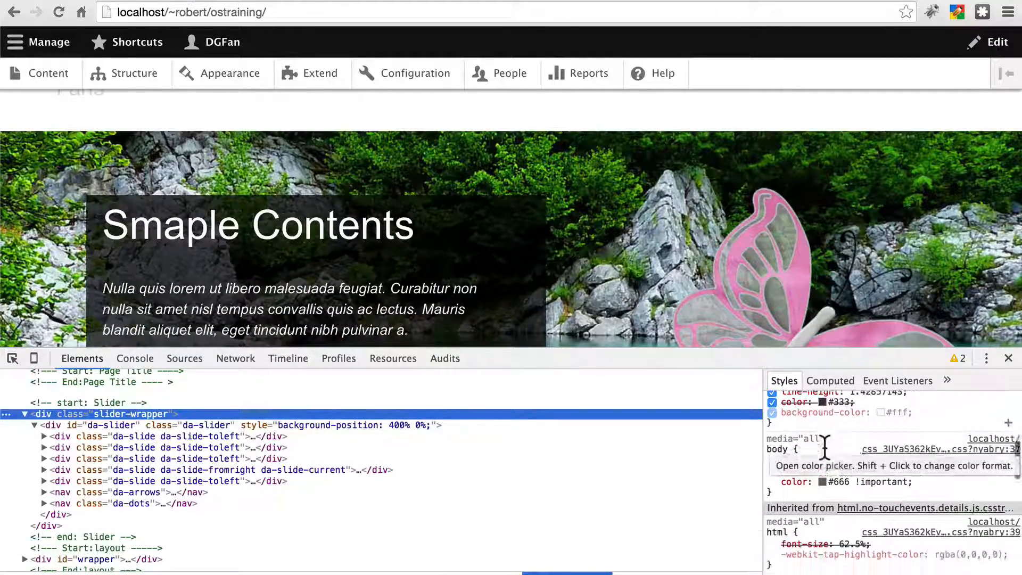
{"action": "scroll", "coordinate": [824, 445], "scroll_direction": "up", "scroll_amount": 10}
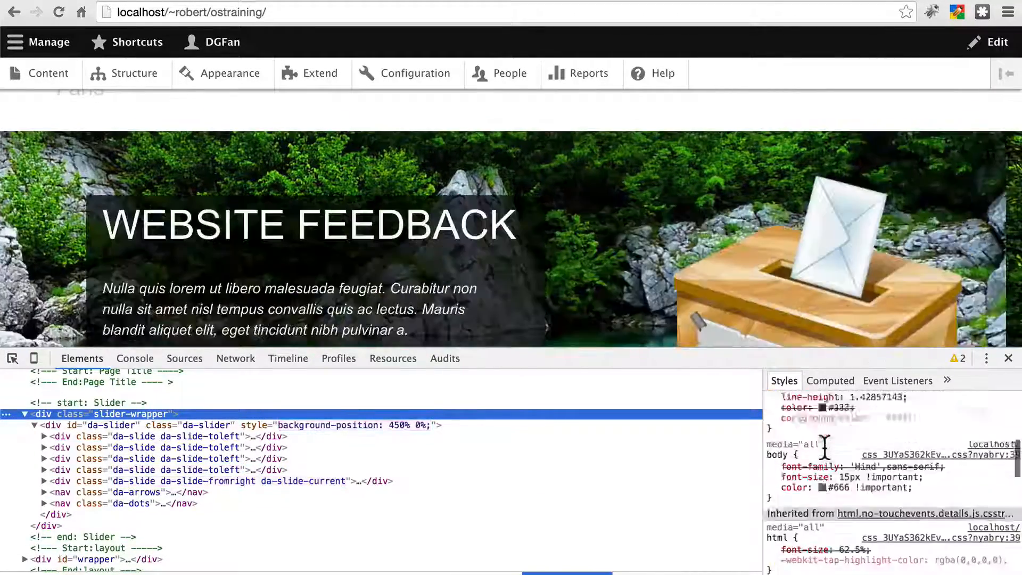
{"action": "scroll", "coordinate": [300, 519], "scroll_direction": "up", "scroll_amount": 2}
{"action": "scroll", "coordinate": [298, 517], "scroll_direction": "down", "scroll_amount": 2}
{"action": "left_click", "coordinate": [109, 422]}
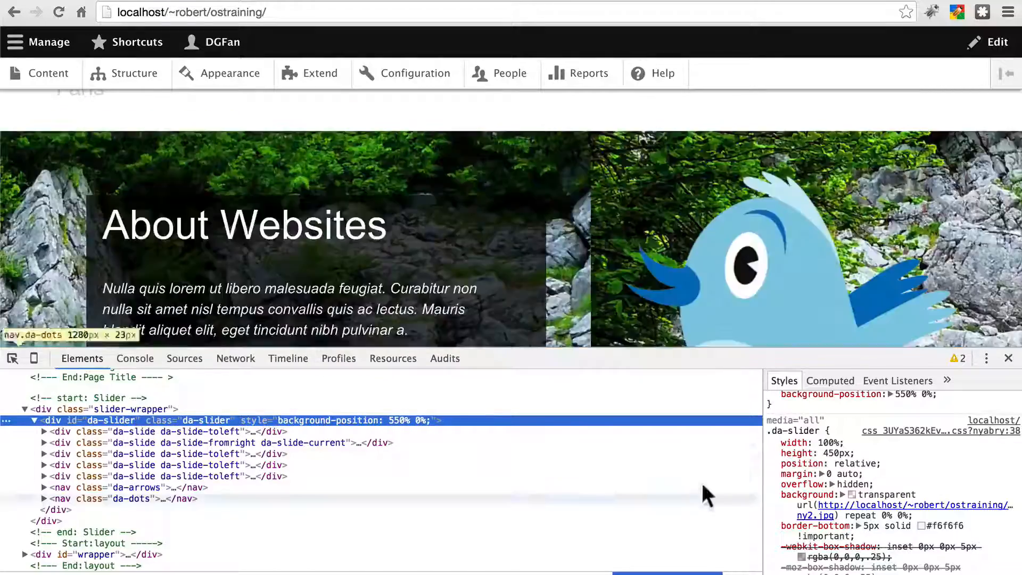
{"action": "scroll", "coordinate": [841, 447], "scroll_direction": "down", "scroll_amount": 1}
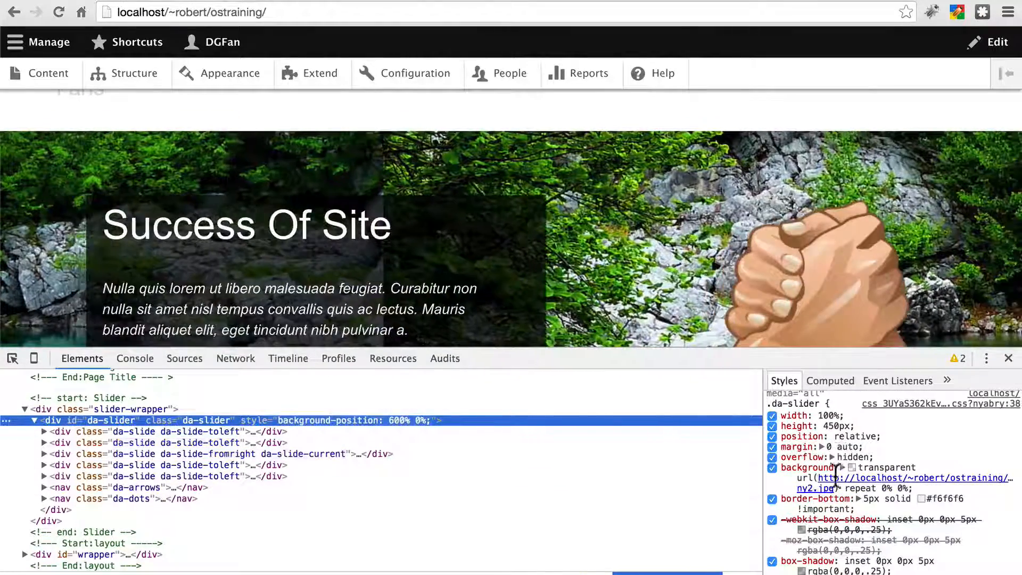
Step: Open the da-slider background image slider-ny2.jpg in a new tab
{"action": "mouse_move", "coordinate": [834, 484]}
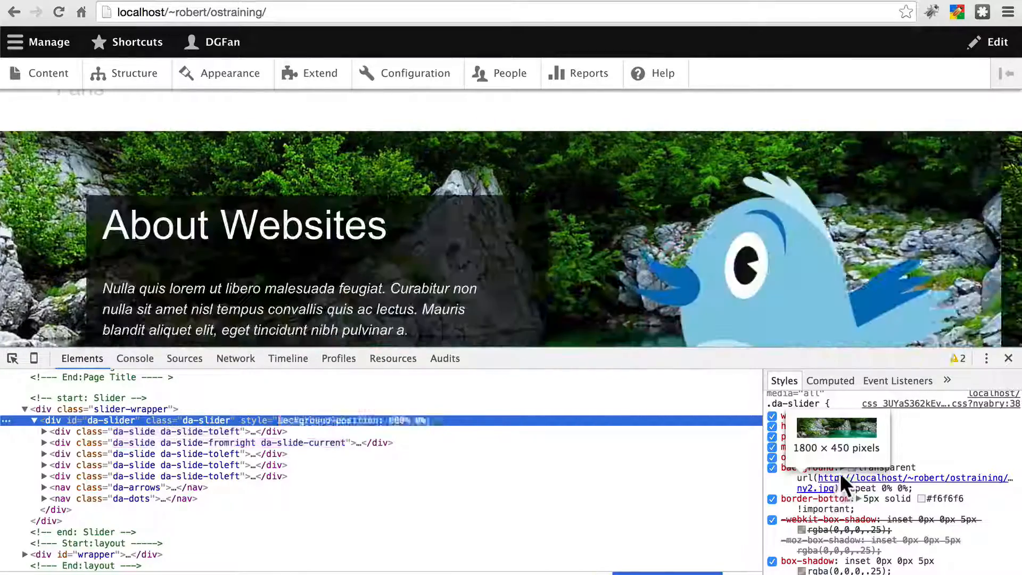
{"action": "right_click", "coordinate": [841, 474]}
{"action": "left_click", "coordinate": [814, 475]}
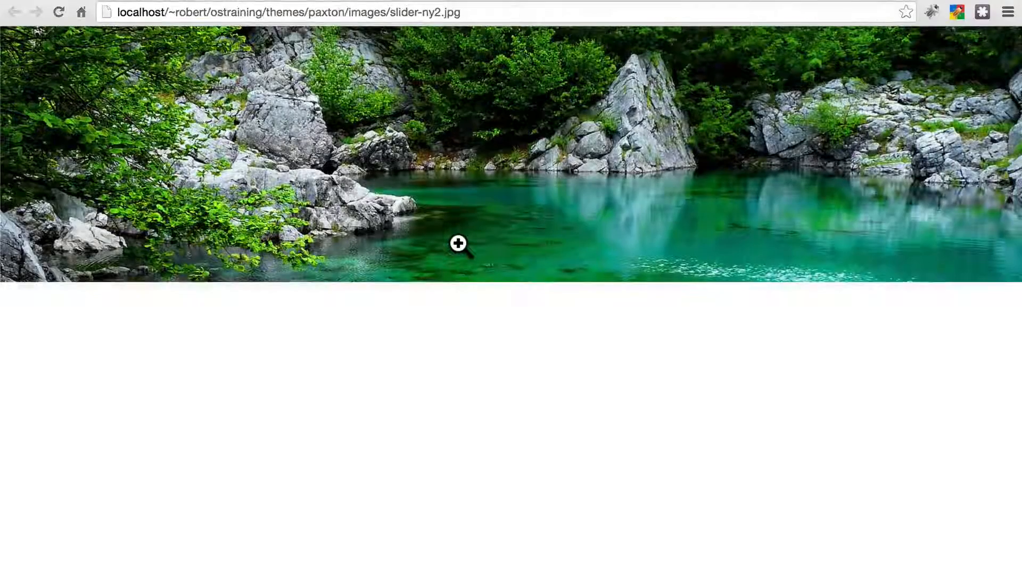
Step: Close Developer Tools and switch between the site tab and the slider-ny2.jpg image tab to compare them
{"action": "left_click", "coordinate": [166, 0]}
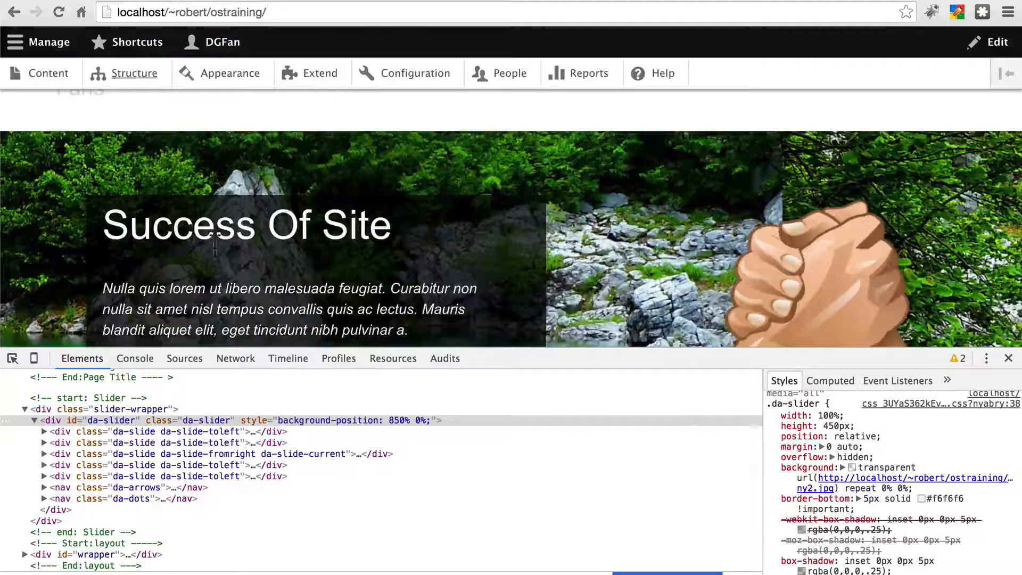
{"action": "left_click", "coordinate": [1008, 360]}
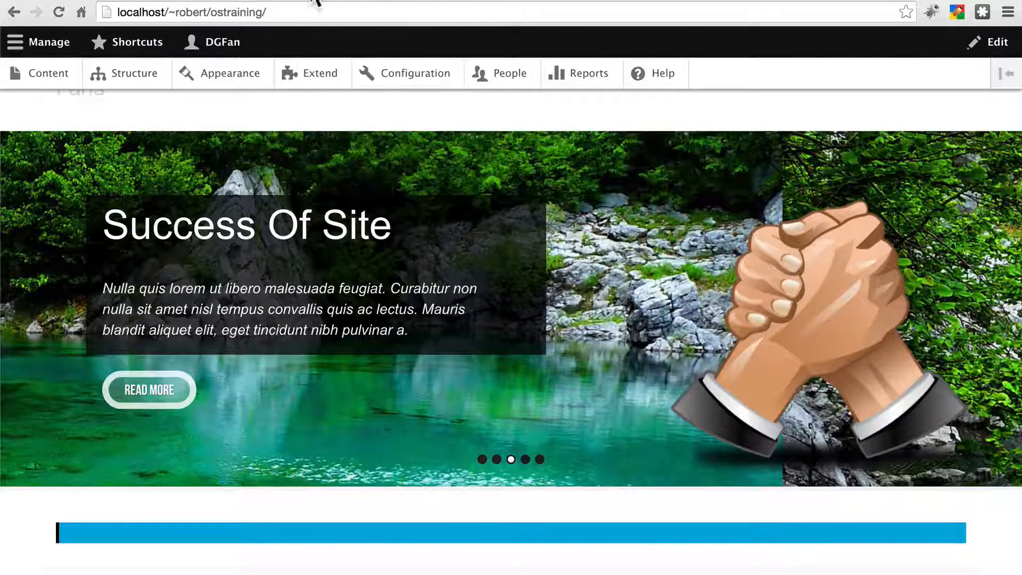
{"action": "left_click", "coordinate": [284, 1]}
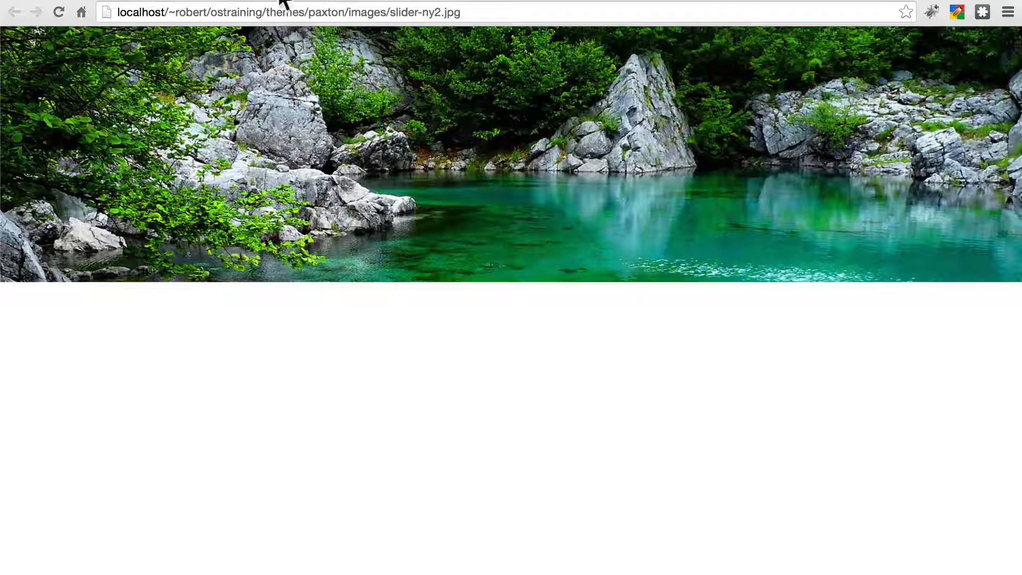
{"action": "left_click", "coordinate": [169, 3]}
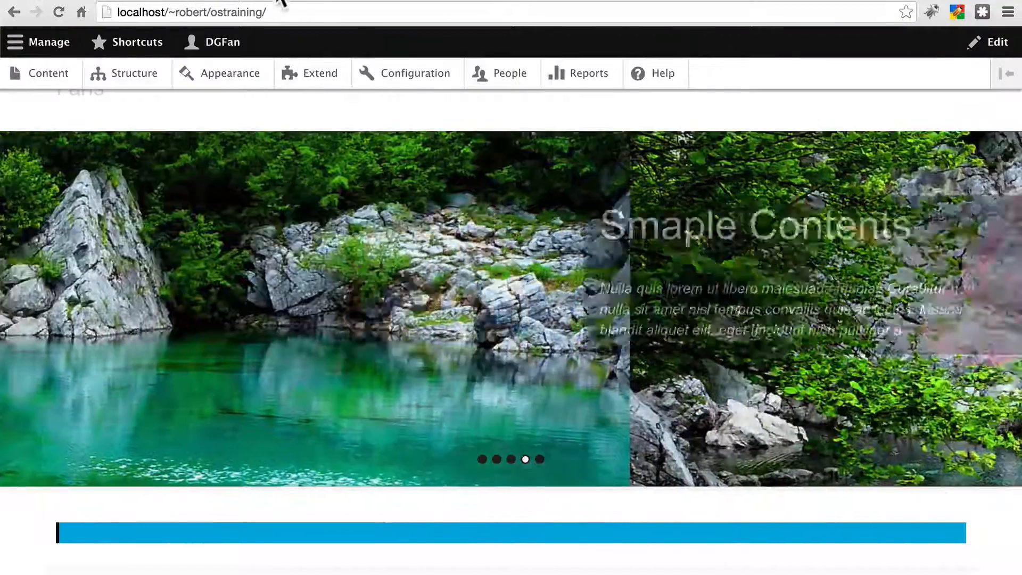
{"action": "left_click", "coordinate": [282, 2]}
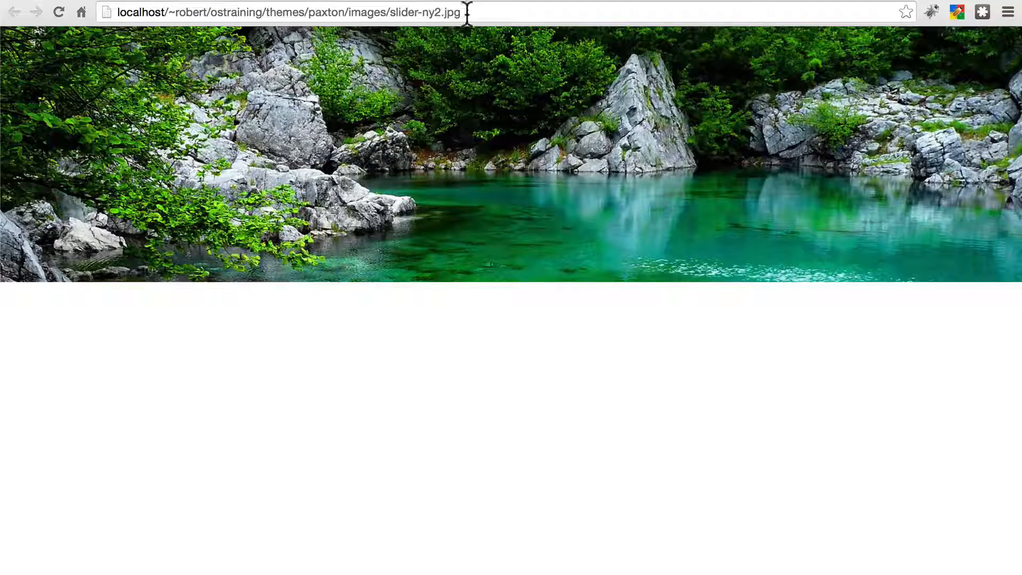
{"action": "left_click", "coordinate": [173, 1]}
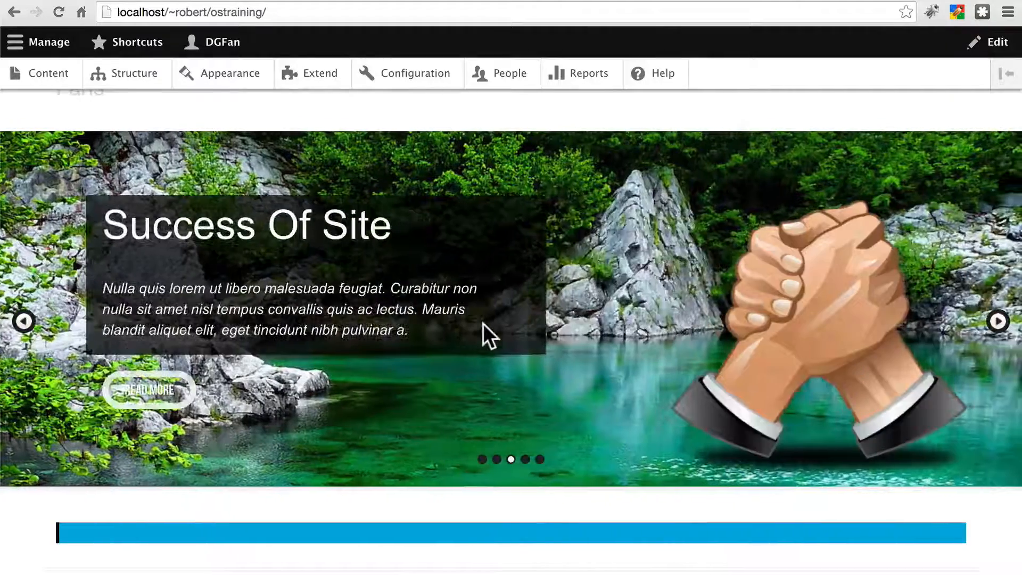
Step: Scroll through the front page to review the theme's layout
{"action": "scroll", "coordinate": [484, 324], "scroll_direction": "down", "scroll_amount": 9}
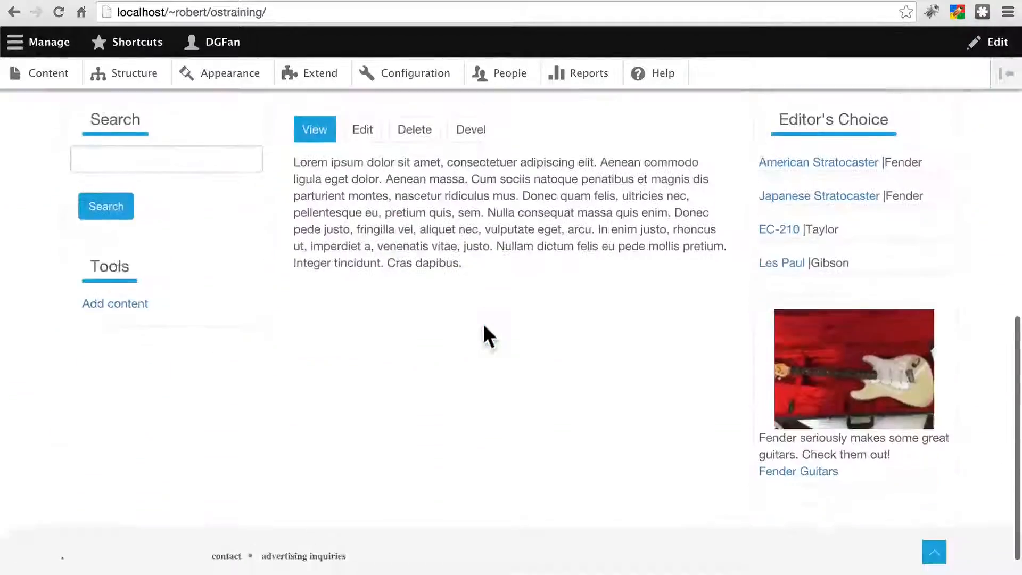
{"action": "scroll", "coordinate": [484, 324], "scroll_direction": "up", "scroll_amount": 6}
{"action": "scroll", "coordinate": [484, 324], "scroll_direction": "up", "scroll_amount": 5}
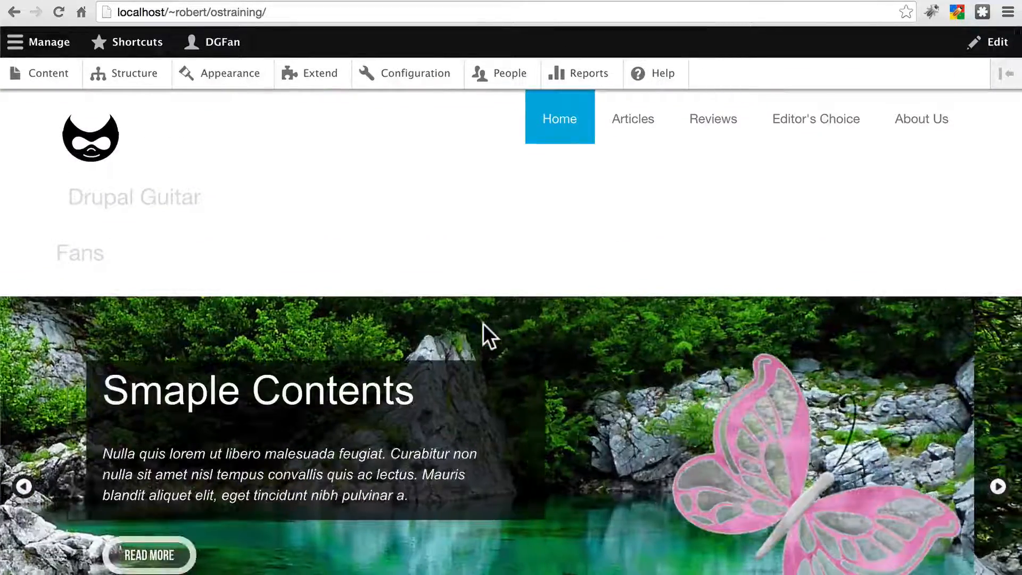